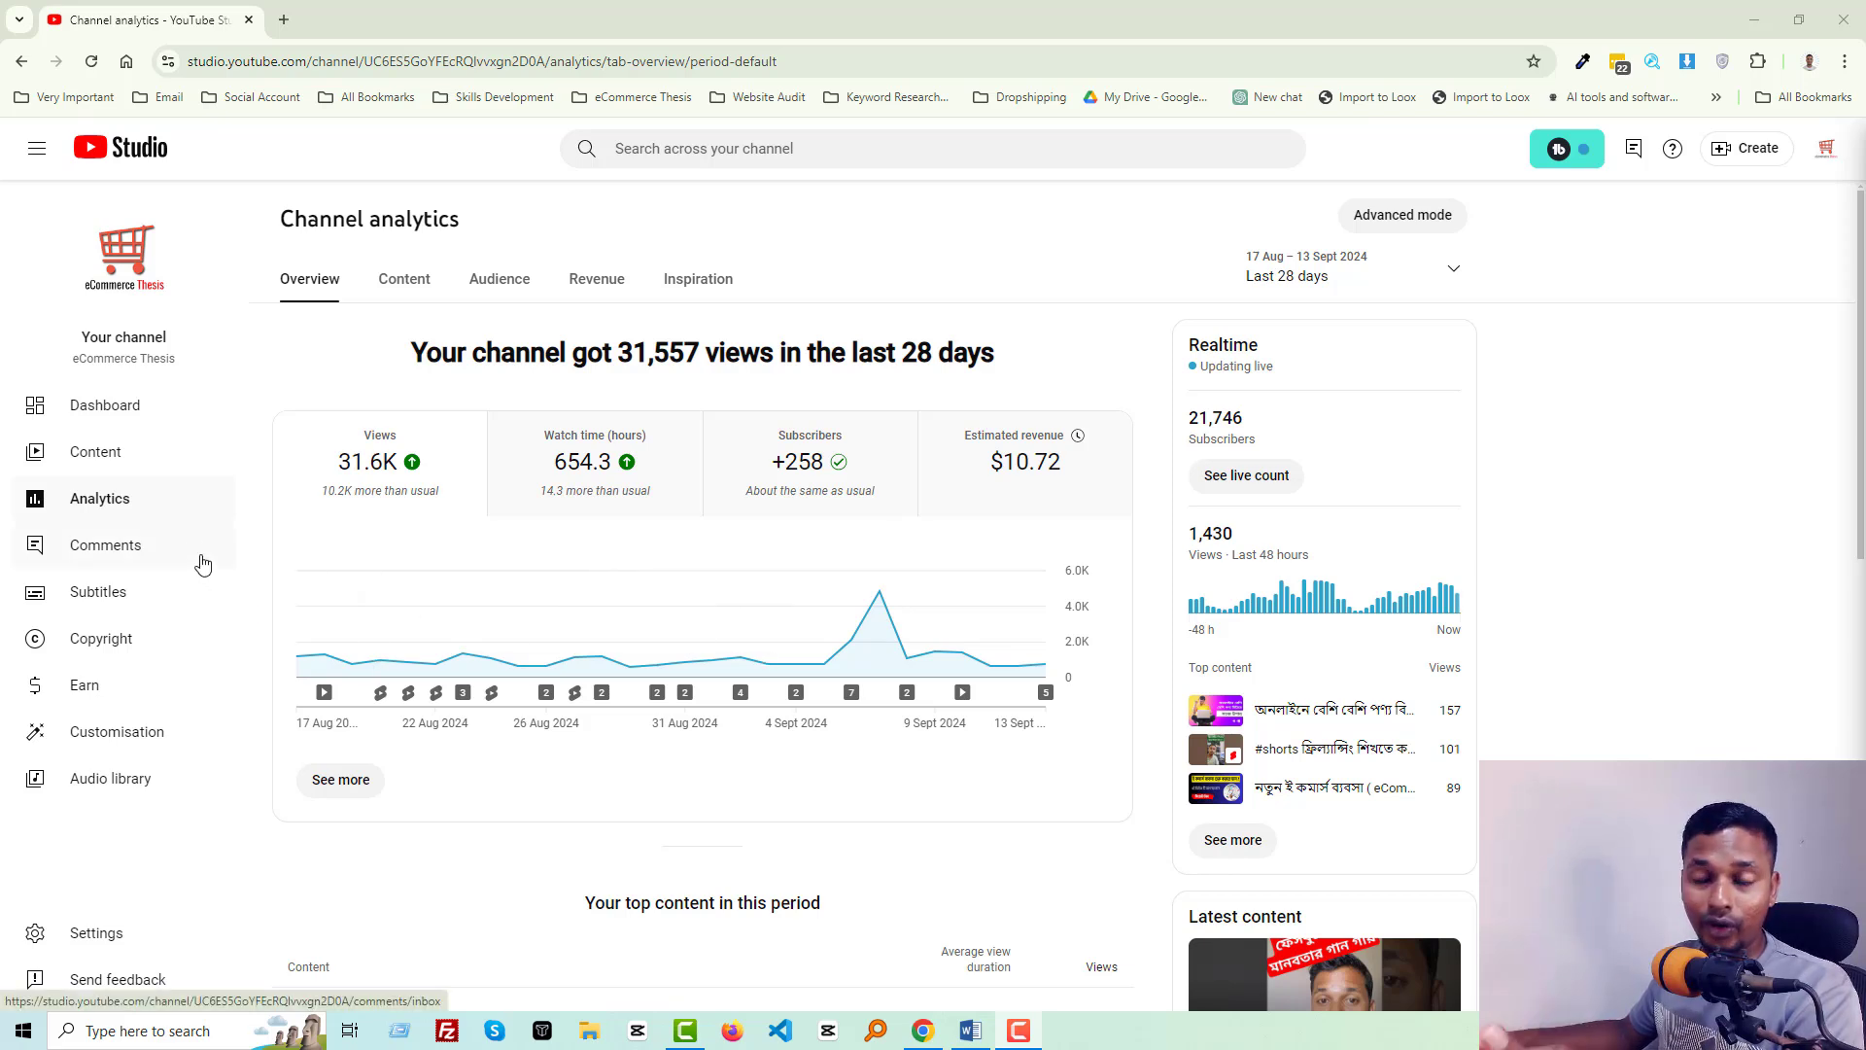
View the eCommerce Thesis public channel page, pause its trailer and note the 420 videos count
left_click(124, 266)
left_click(350, 20)
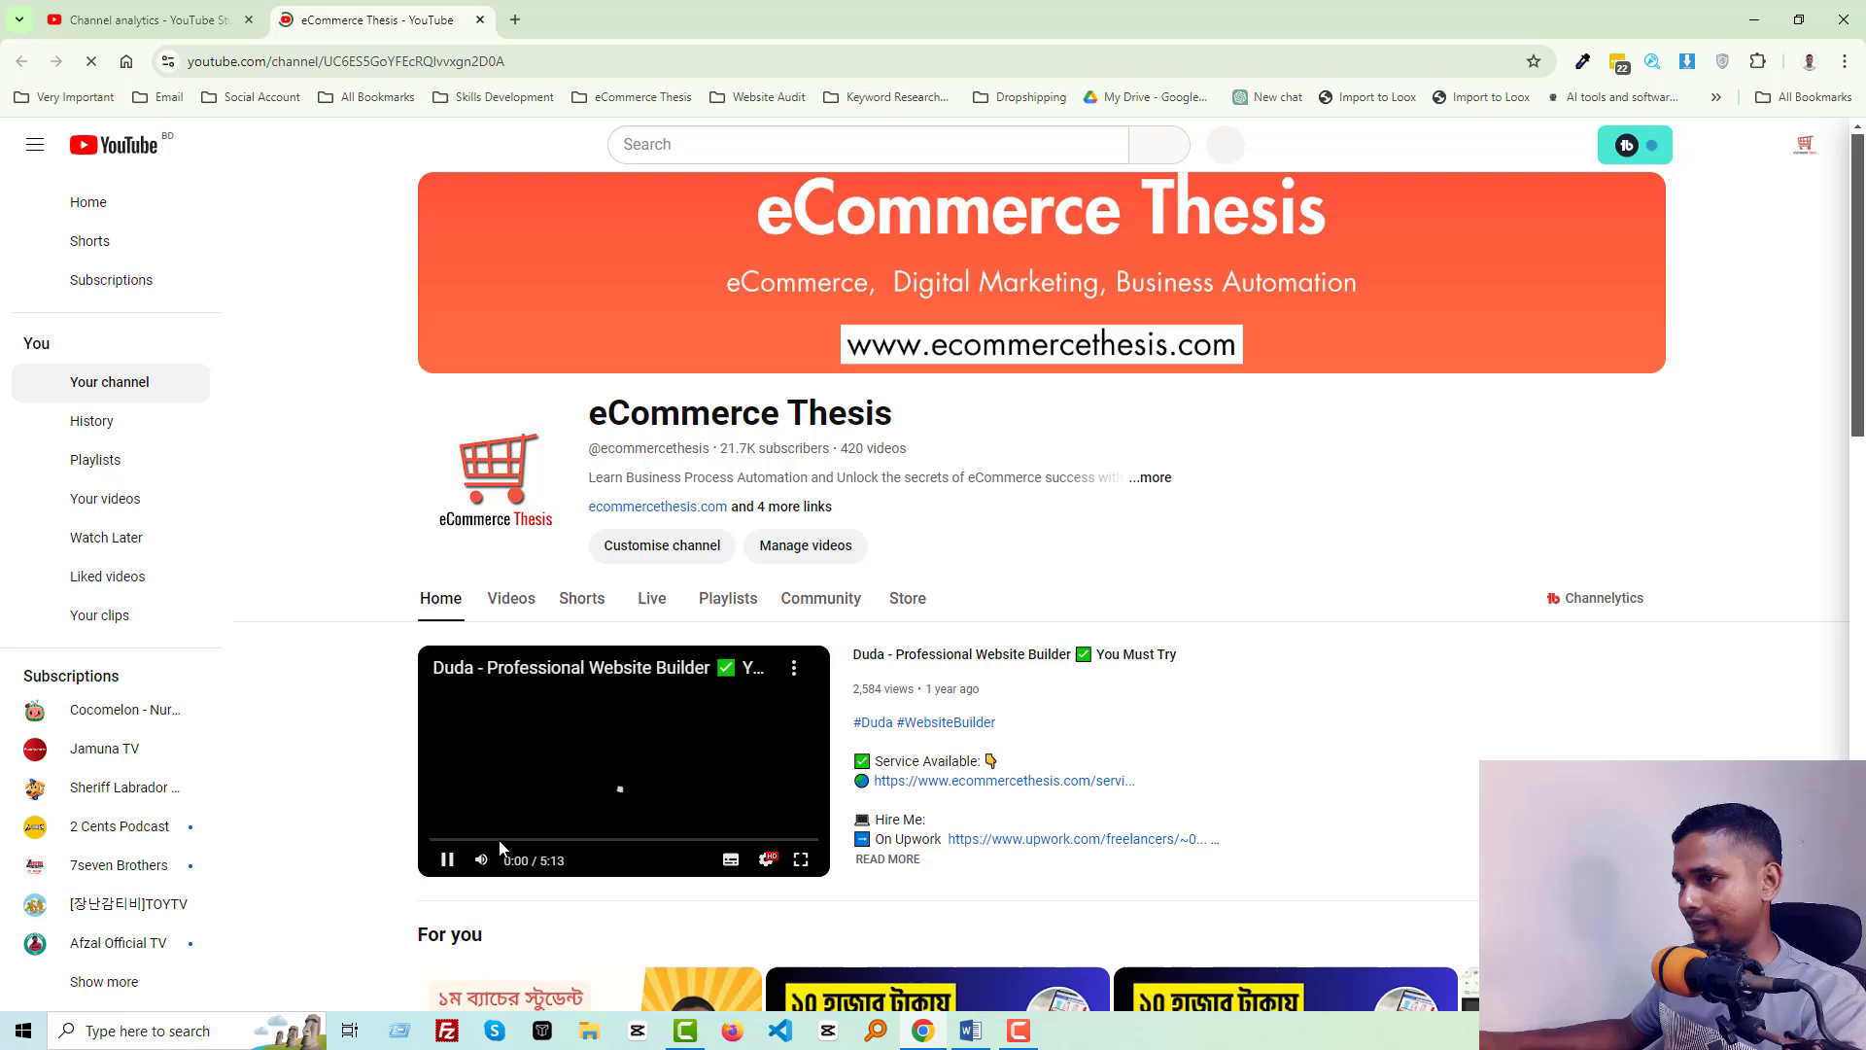
left_click(448, 859)
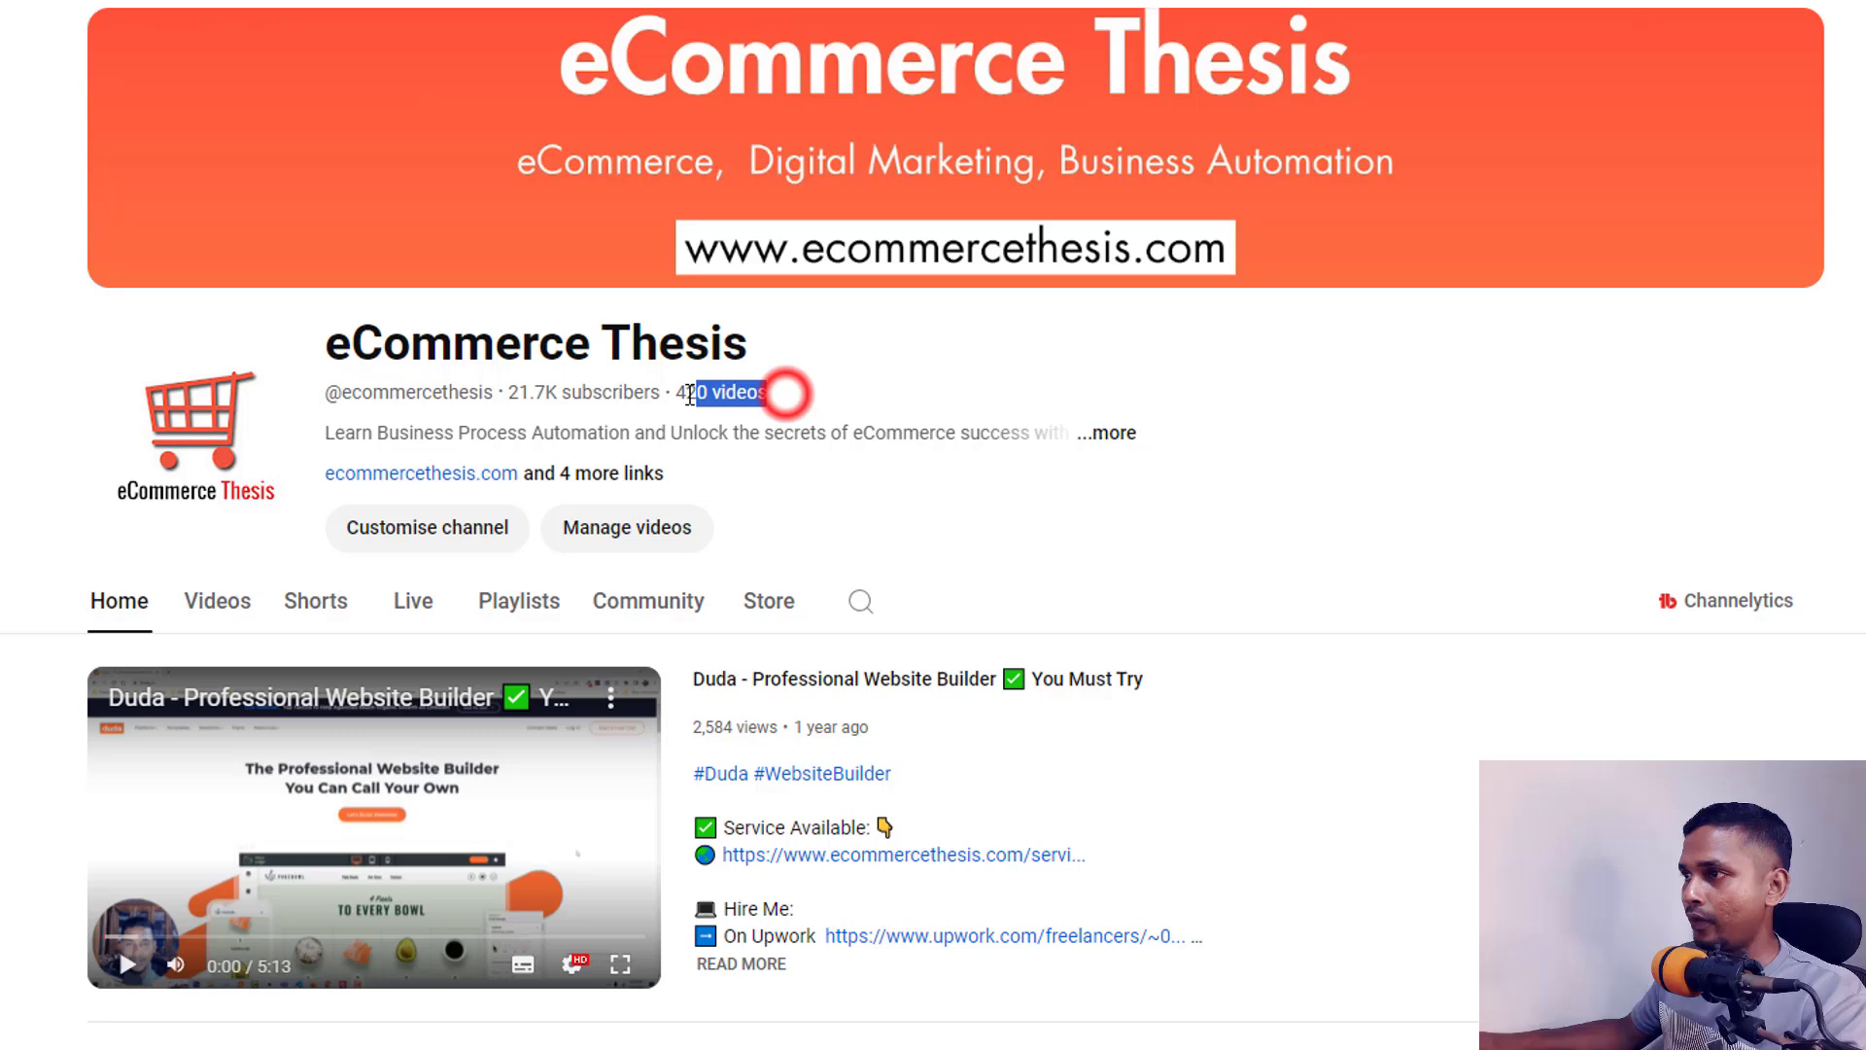
left_click_drag(904, 447, 843, 448)
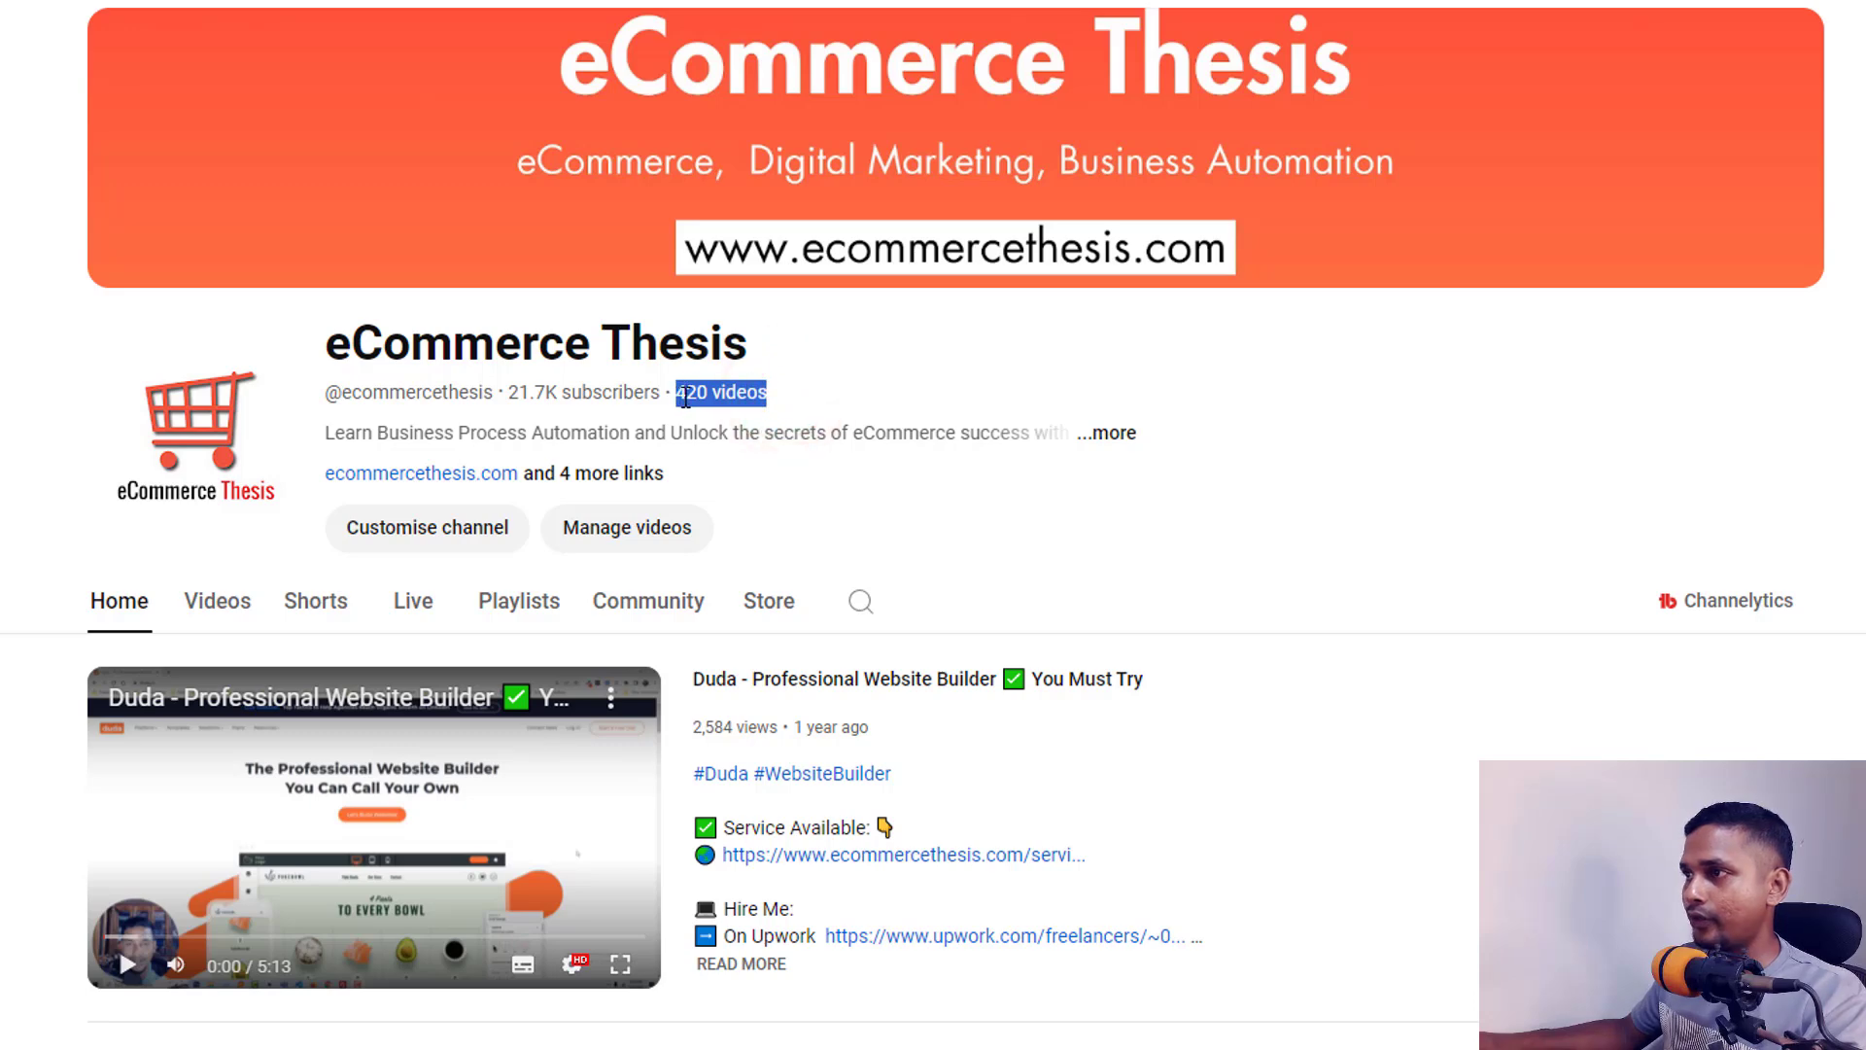
left_click(798, 401)
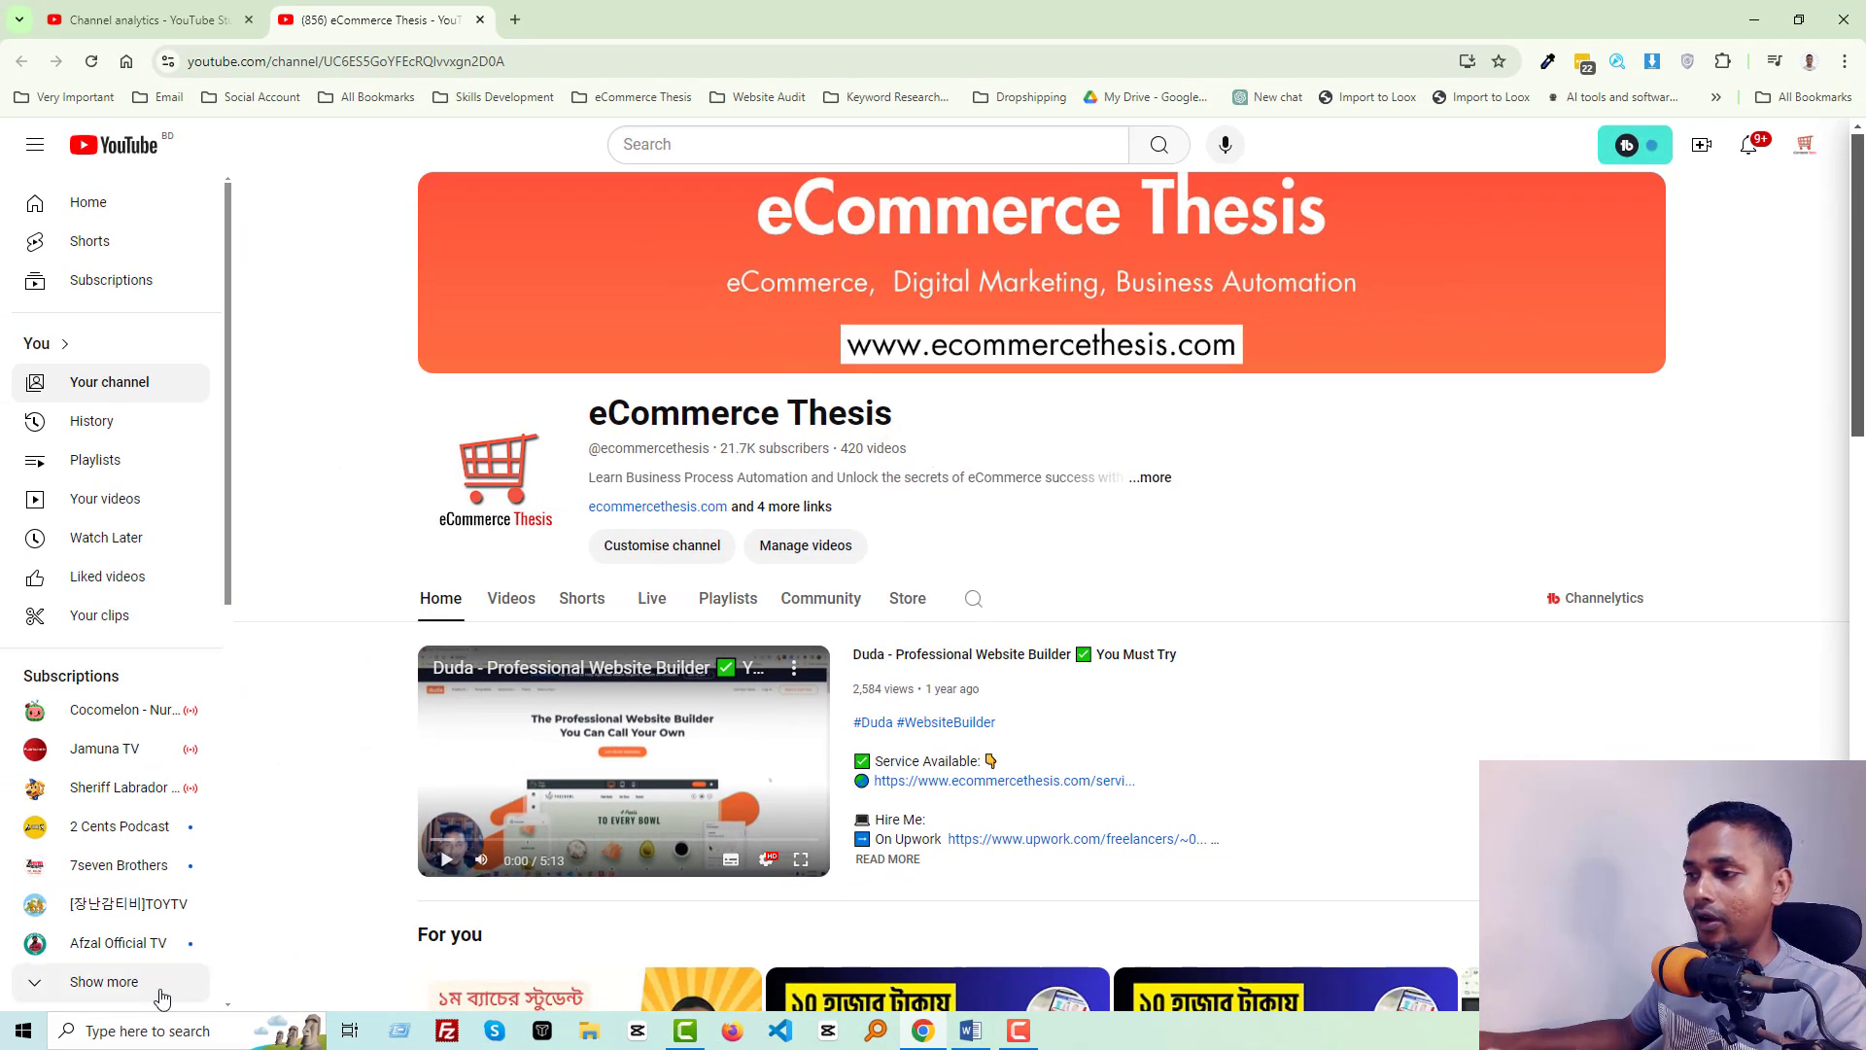
Launch Calculator, work out 420 × 100 = 42,000, then close it
left_click(23, 1031)
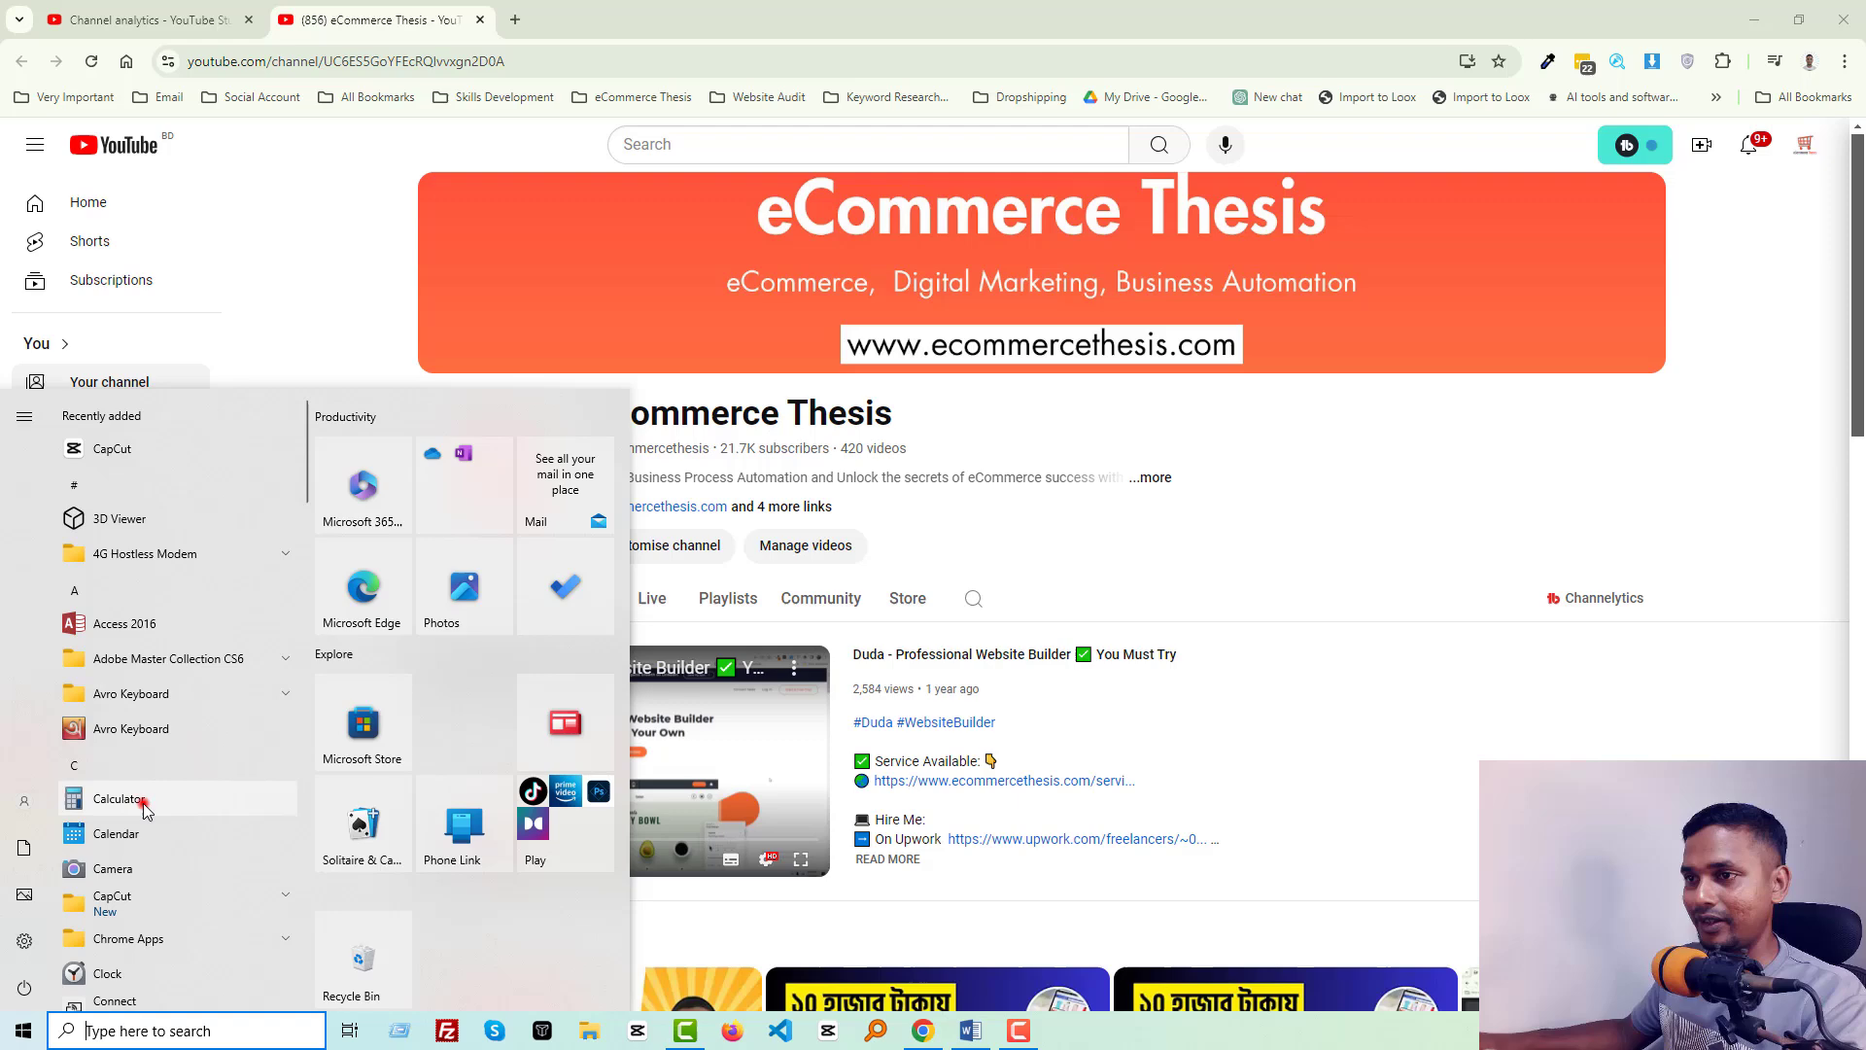
left_click(142, 799)
left_click_drag(689, 357, 1068, 420)
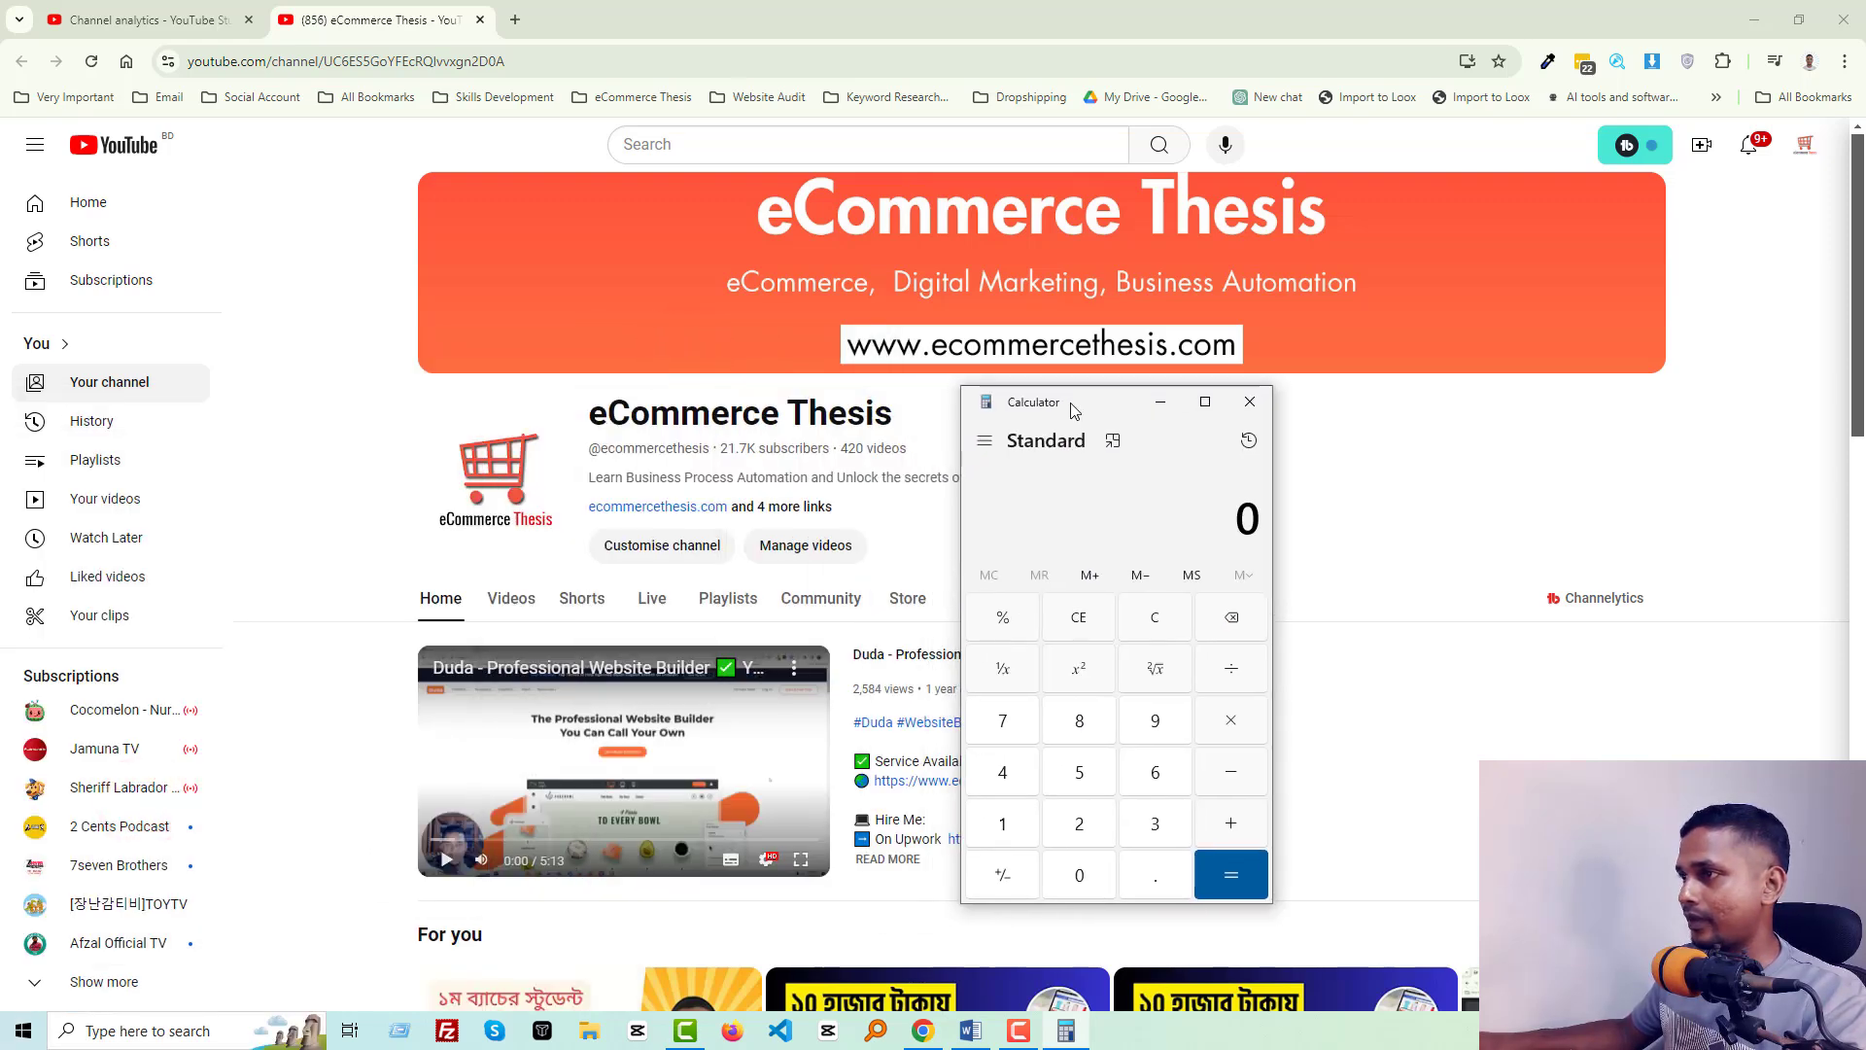
type("420")
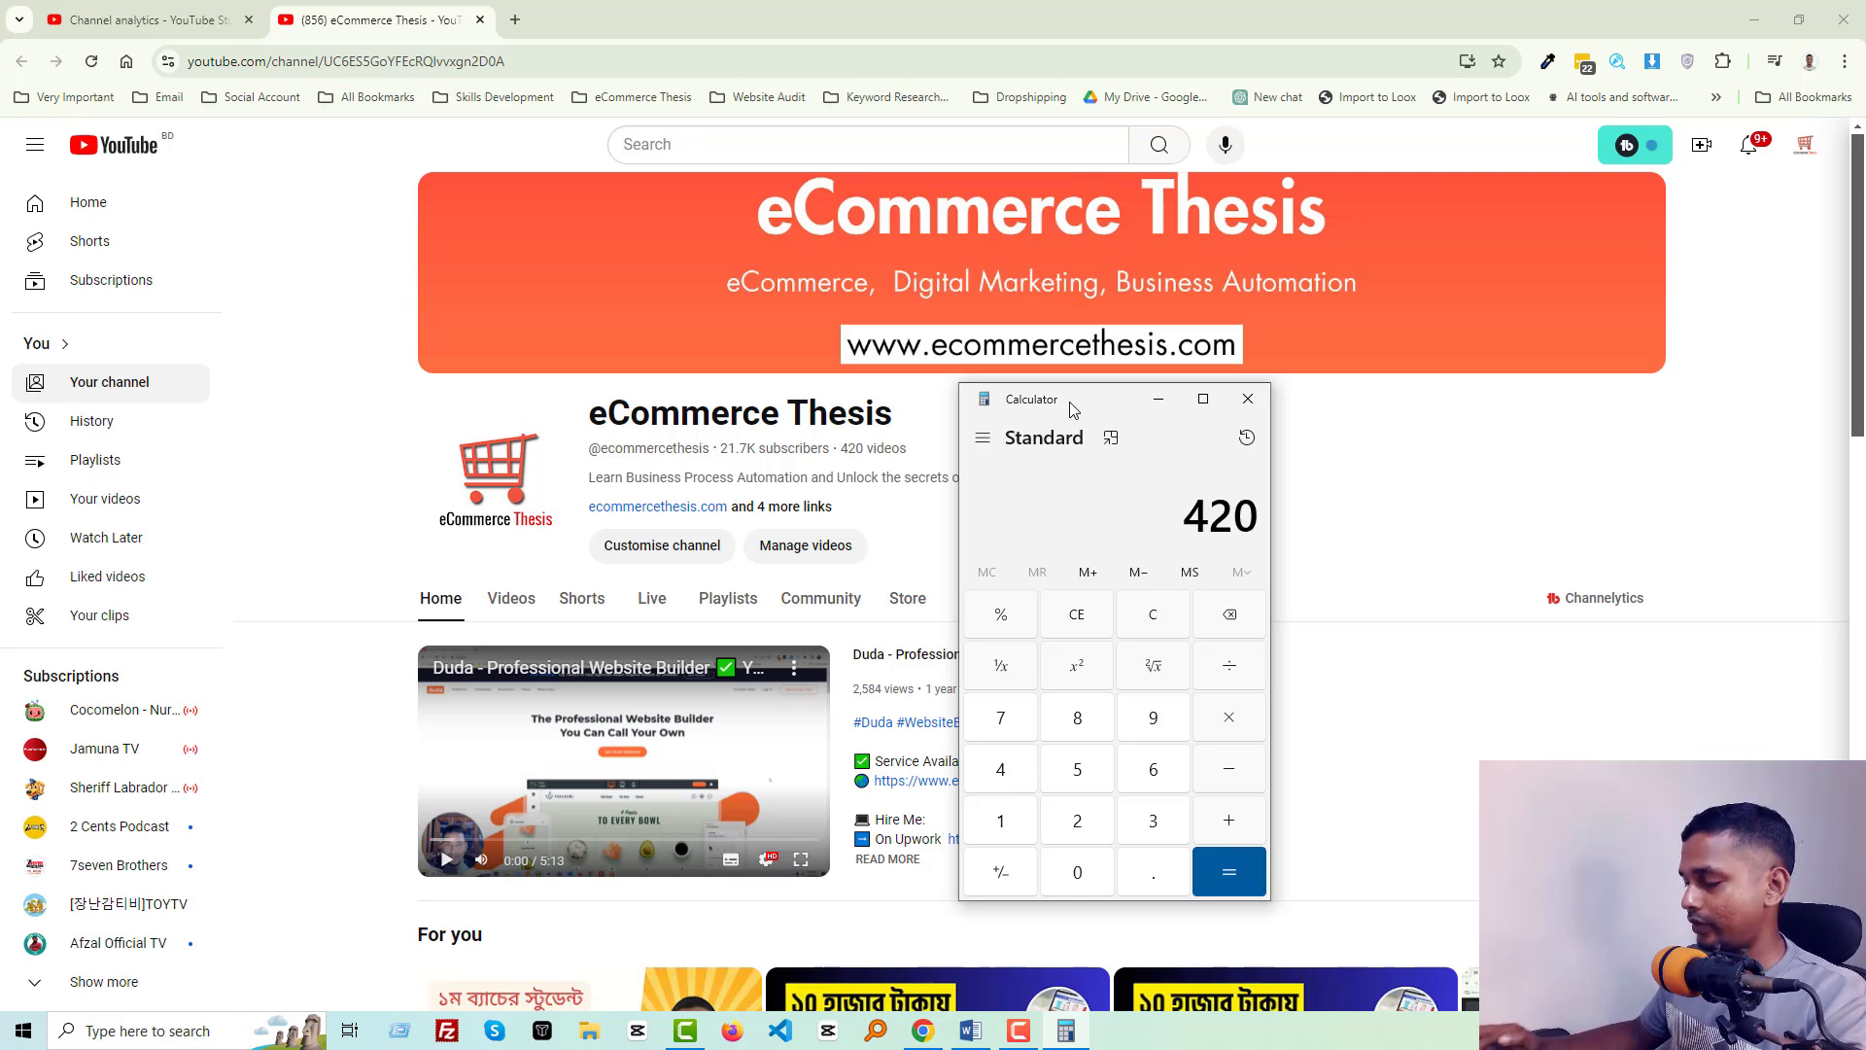
key("asterisk")
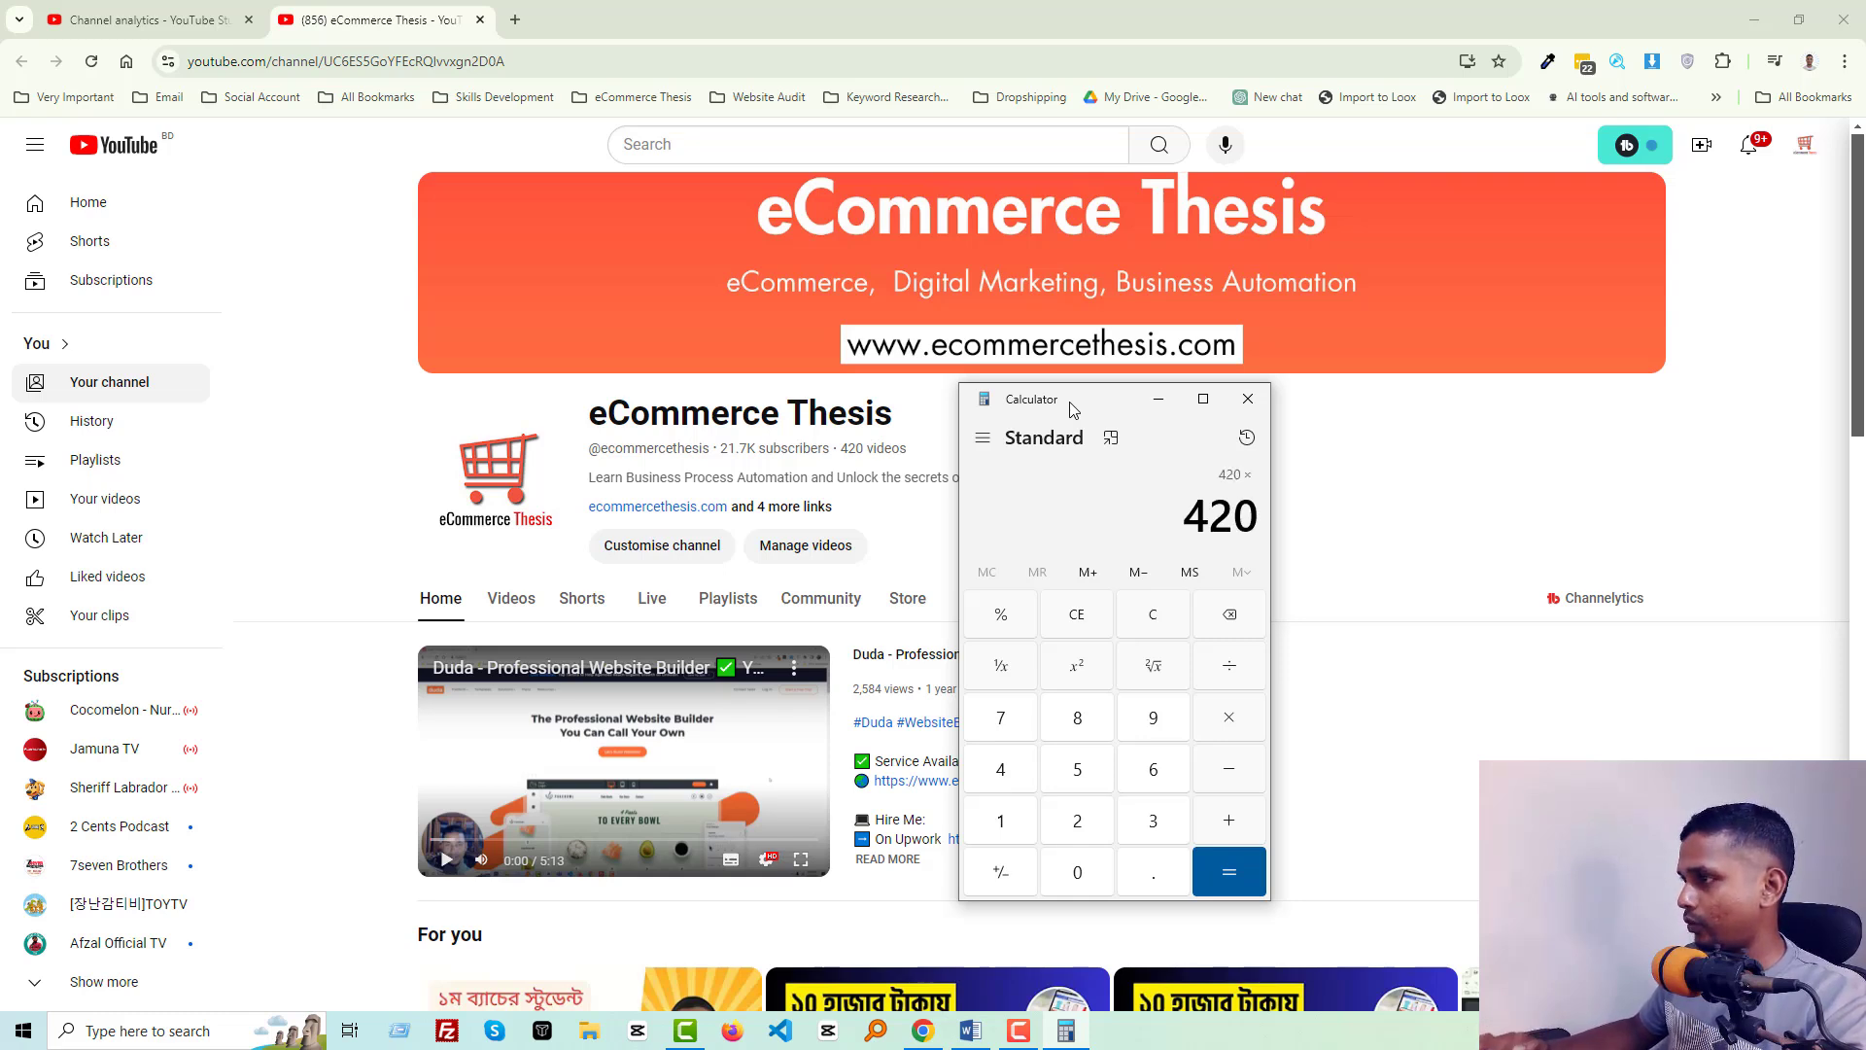
type("100")
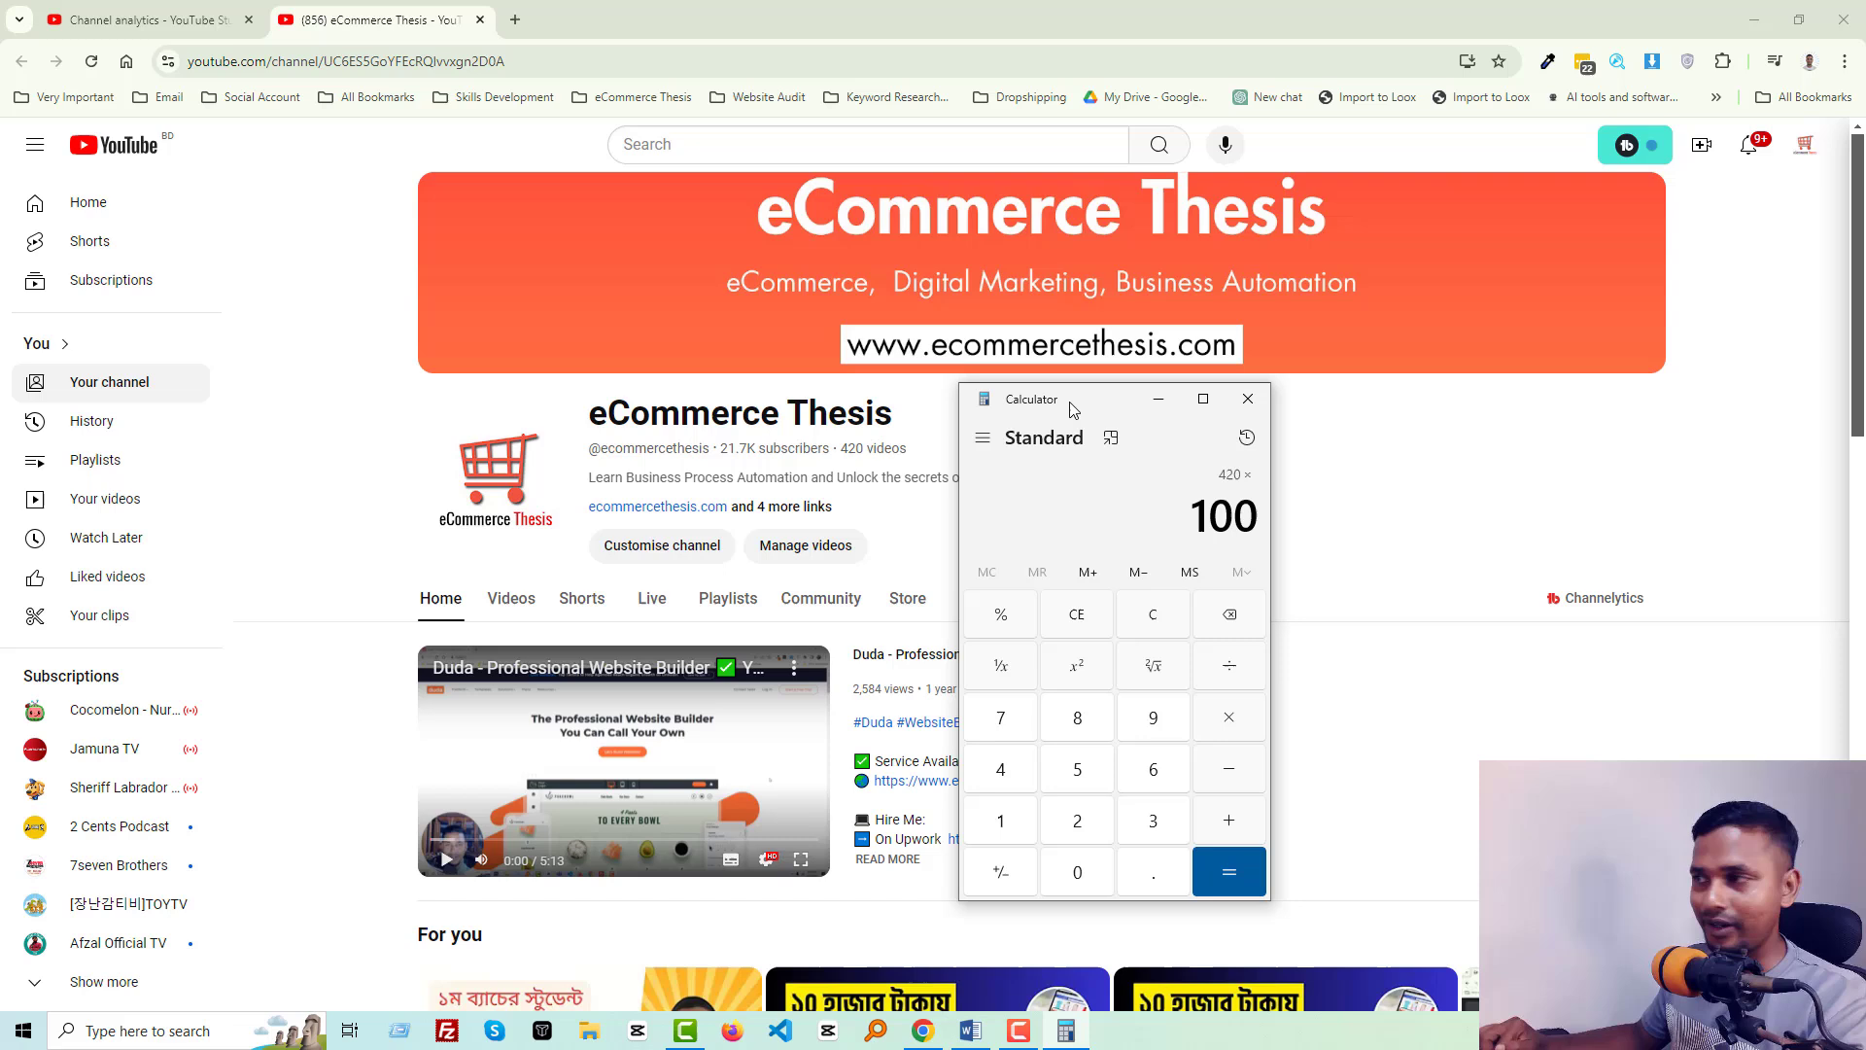
key("Return")
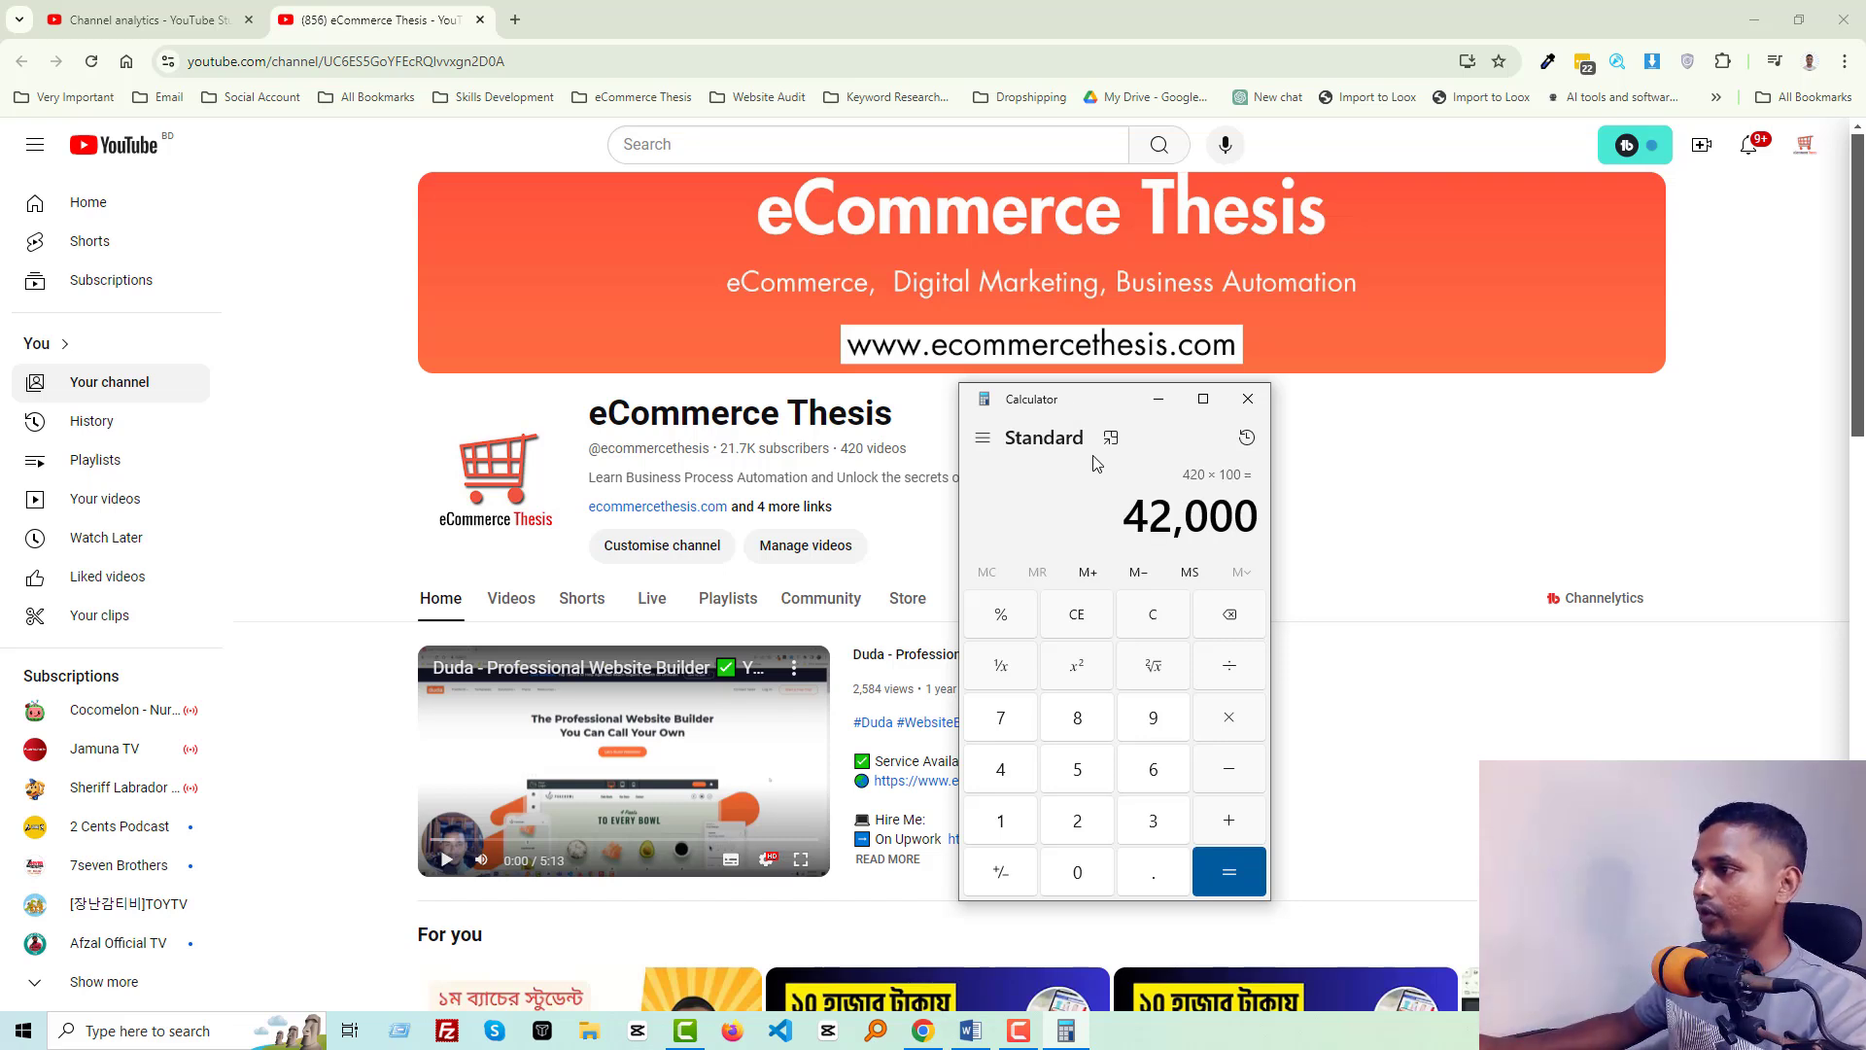
left_click_drag(1126, 514, 1166, 520)
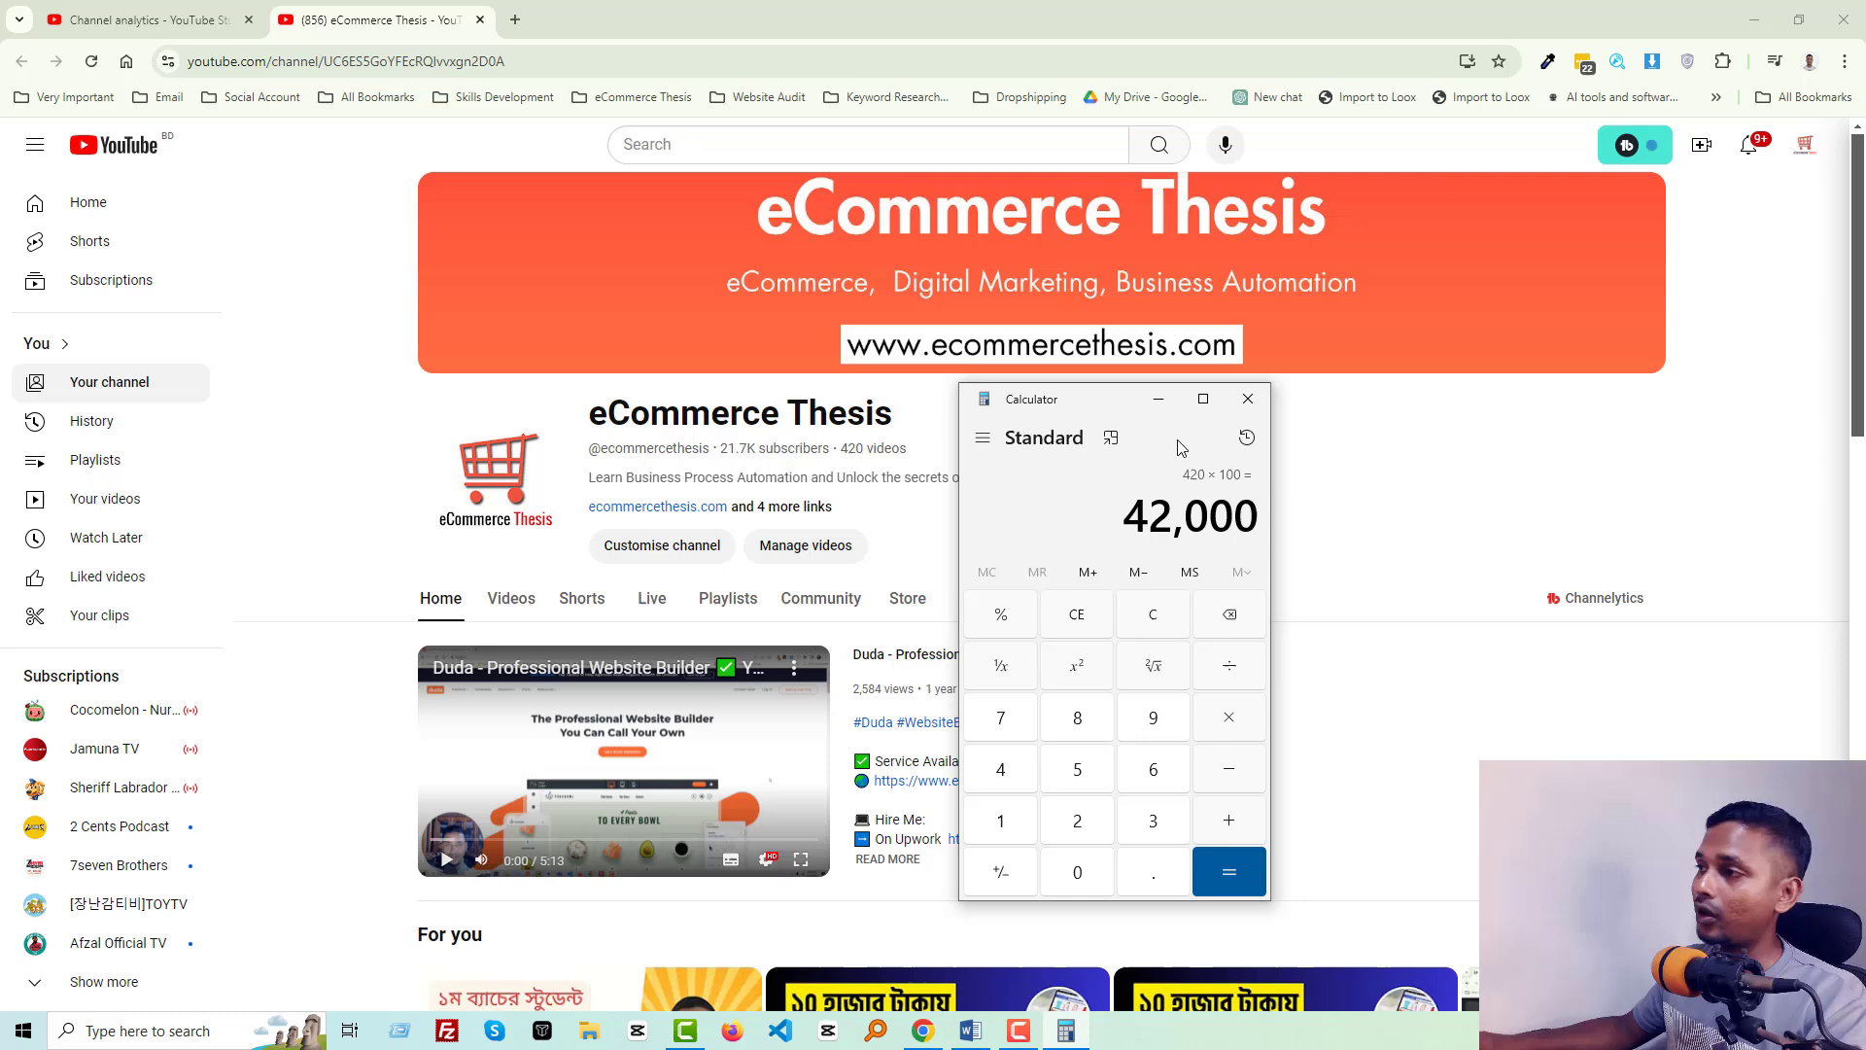
left_click(1246, 397)
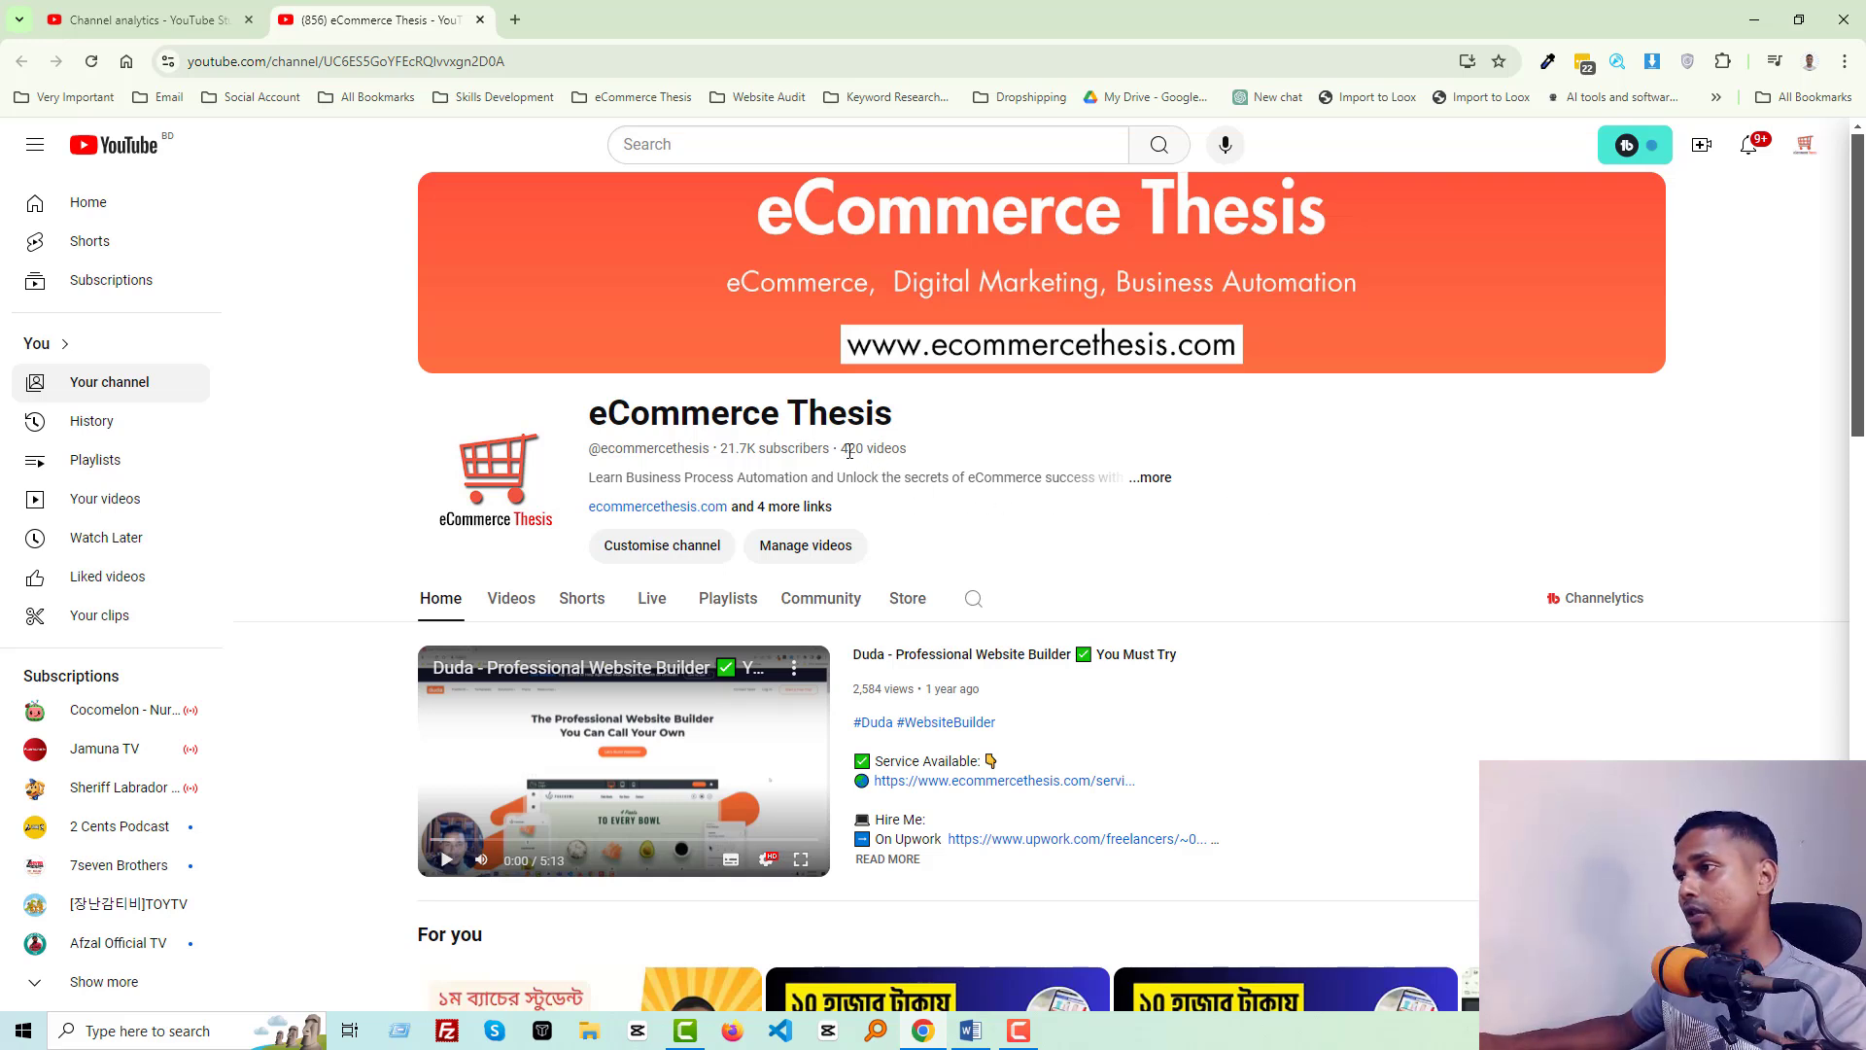
Highlight the 420 video count and return to the Channel analytics browser tab
left_click_drag(841, 448, 866, 452)
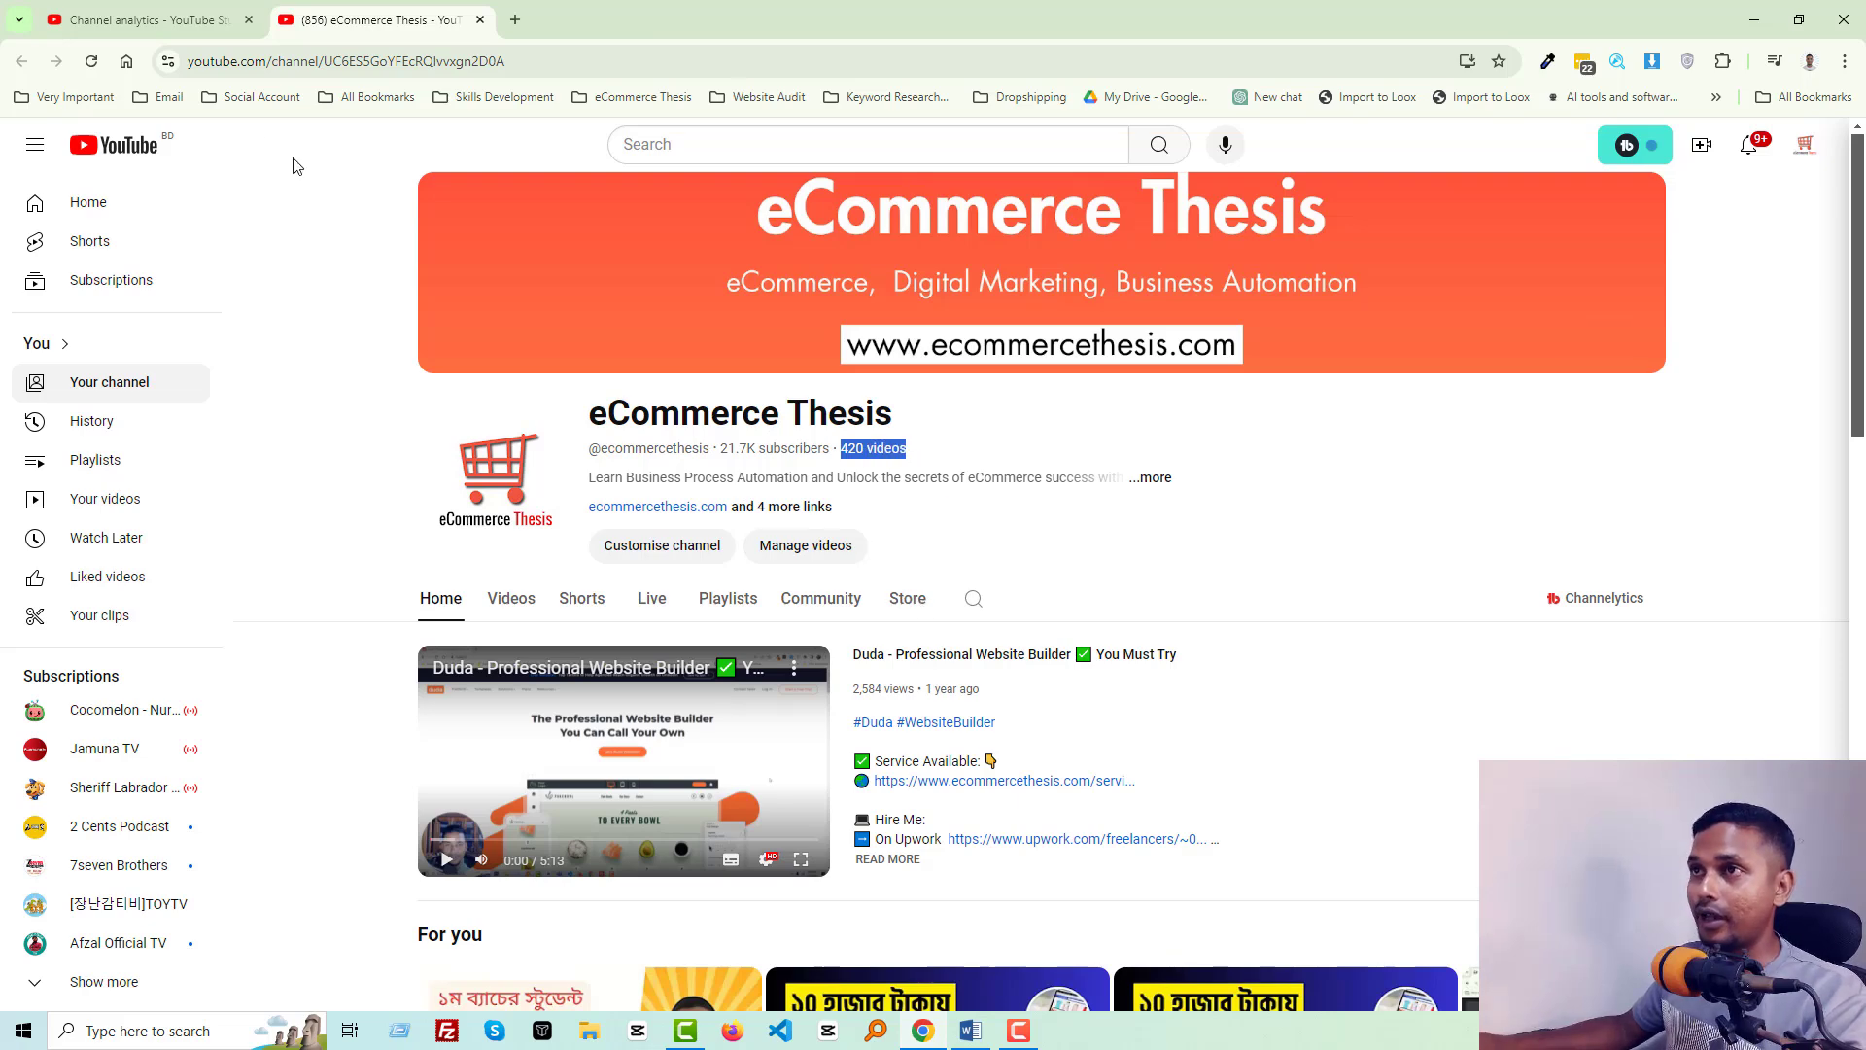
left_click(145, 19)
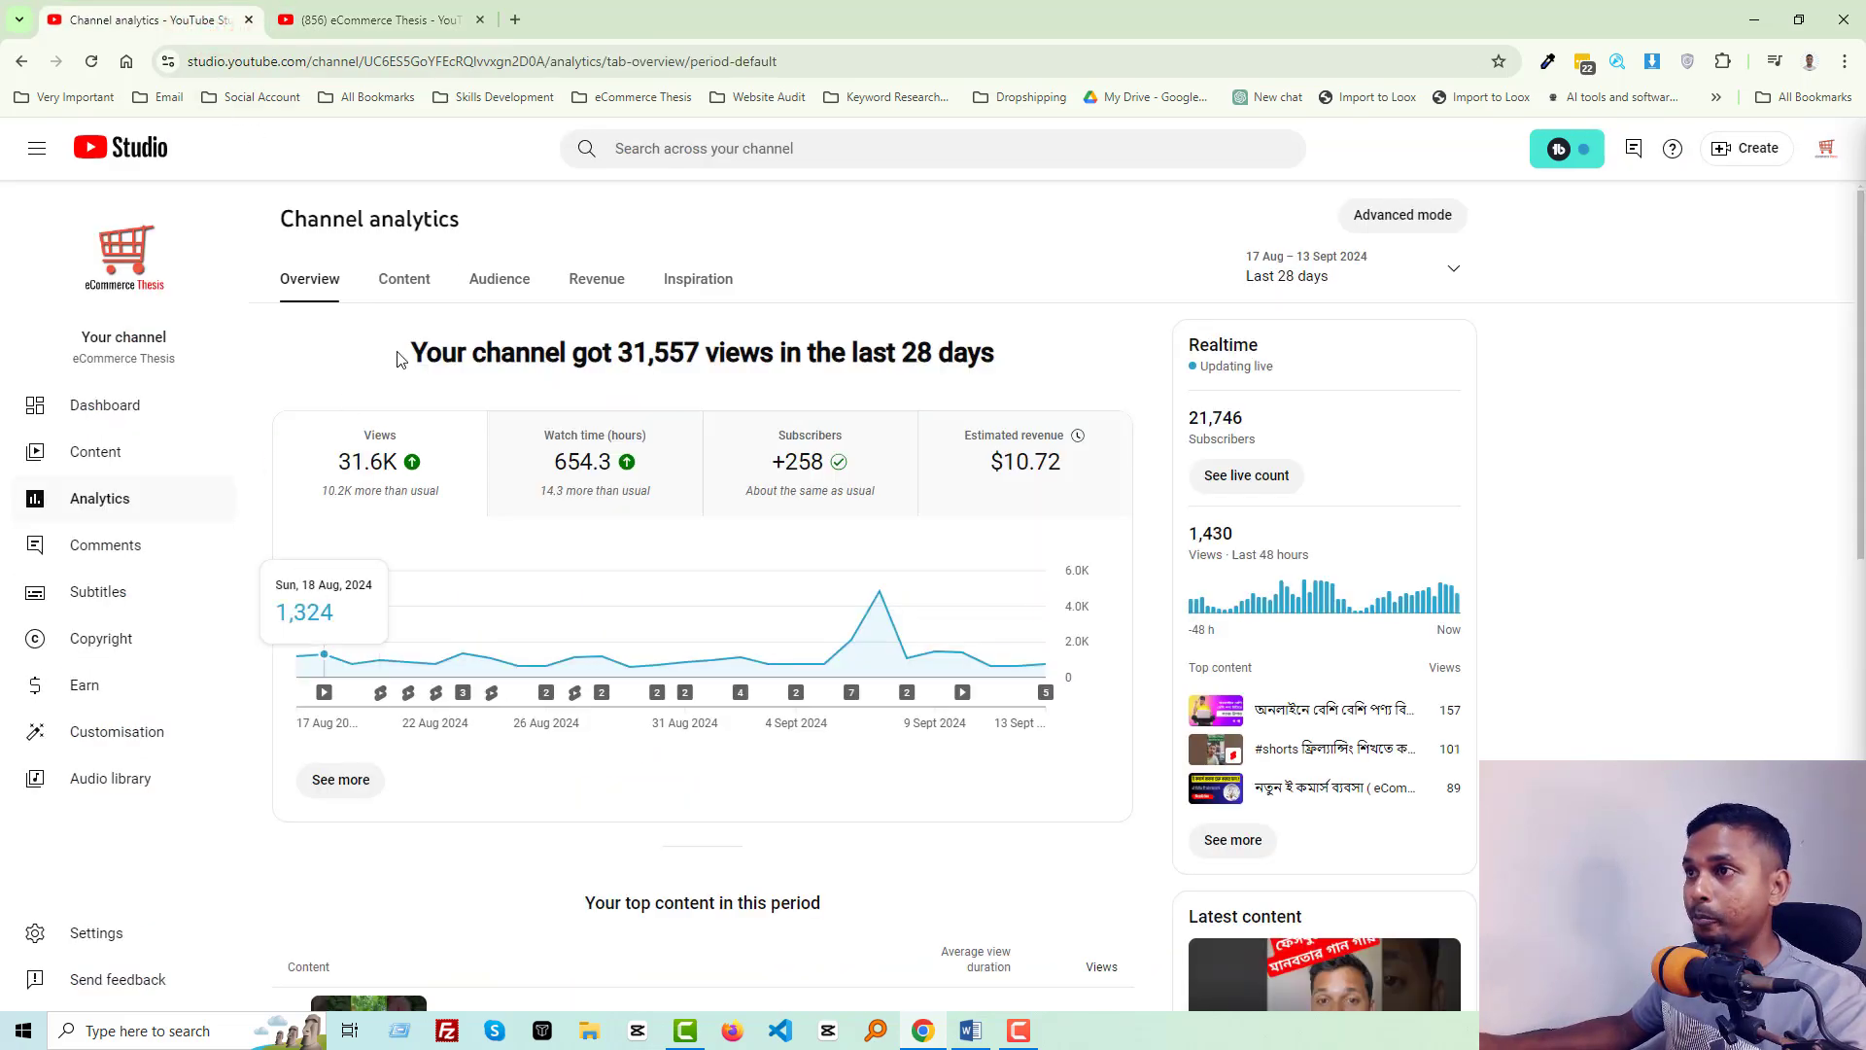
Show the Channel content video list and sort it by the Views column
left_click(130, 454)
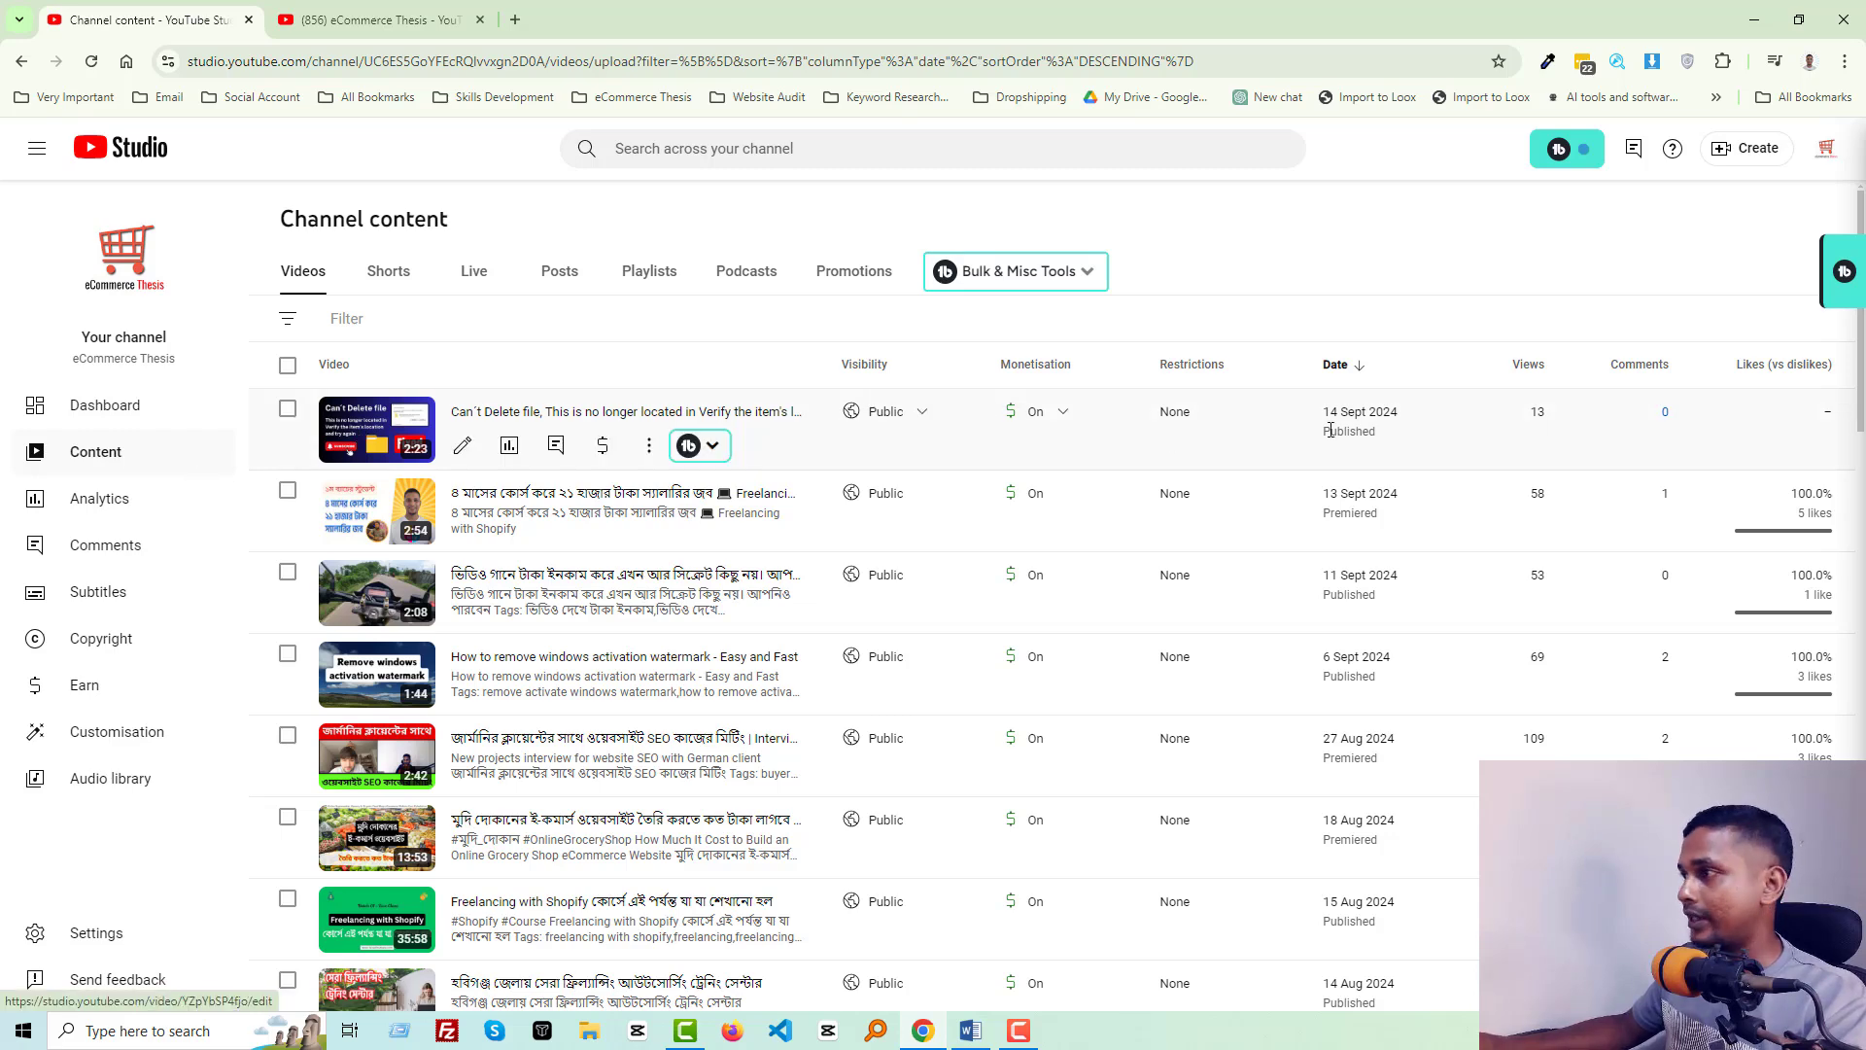
left_click(1526, 373)
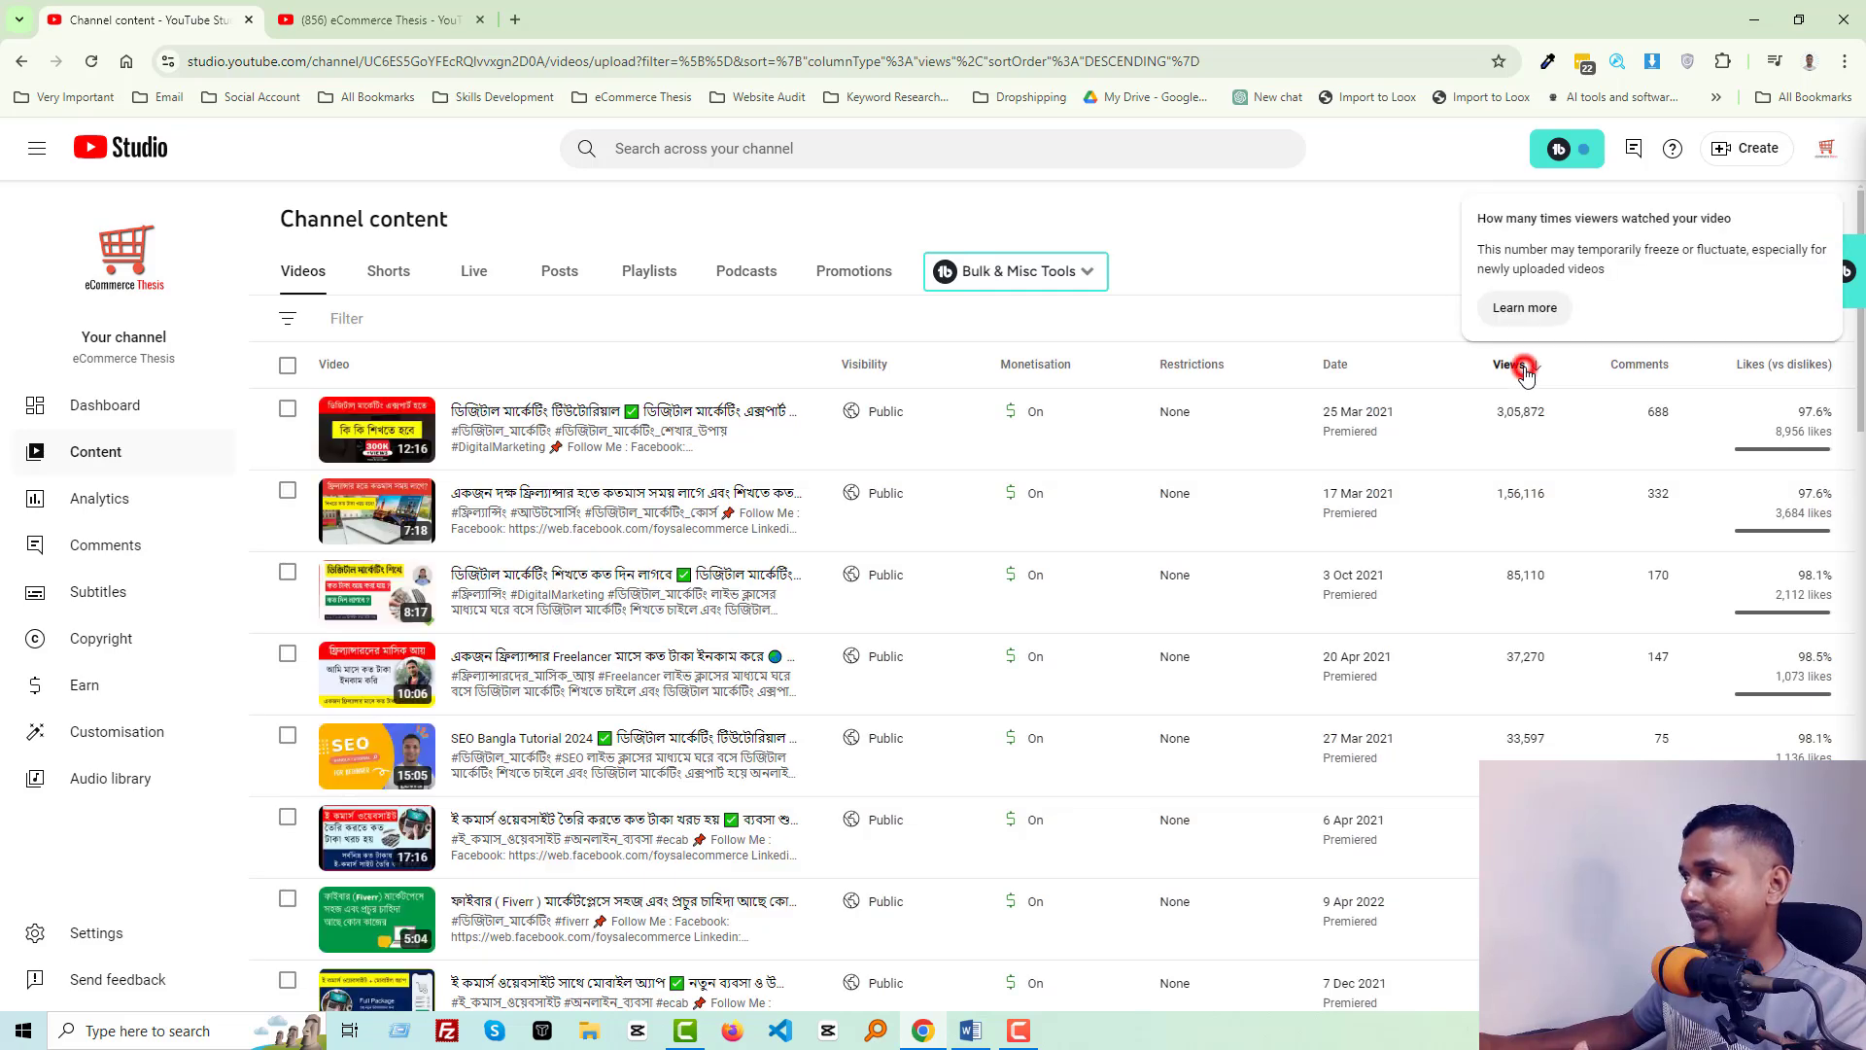
Reverse the Views sort so the least-viewed videos are listed first
left_click(1523, 370)
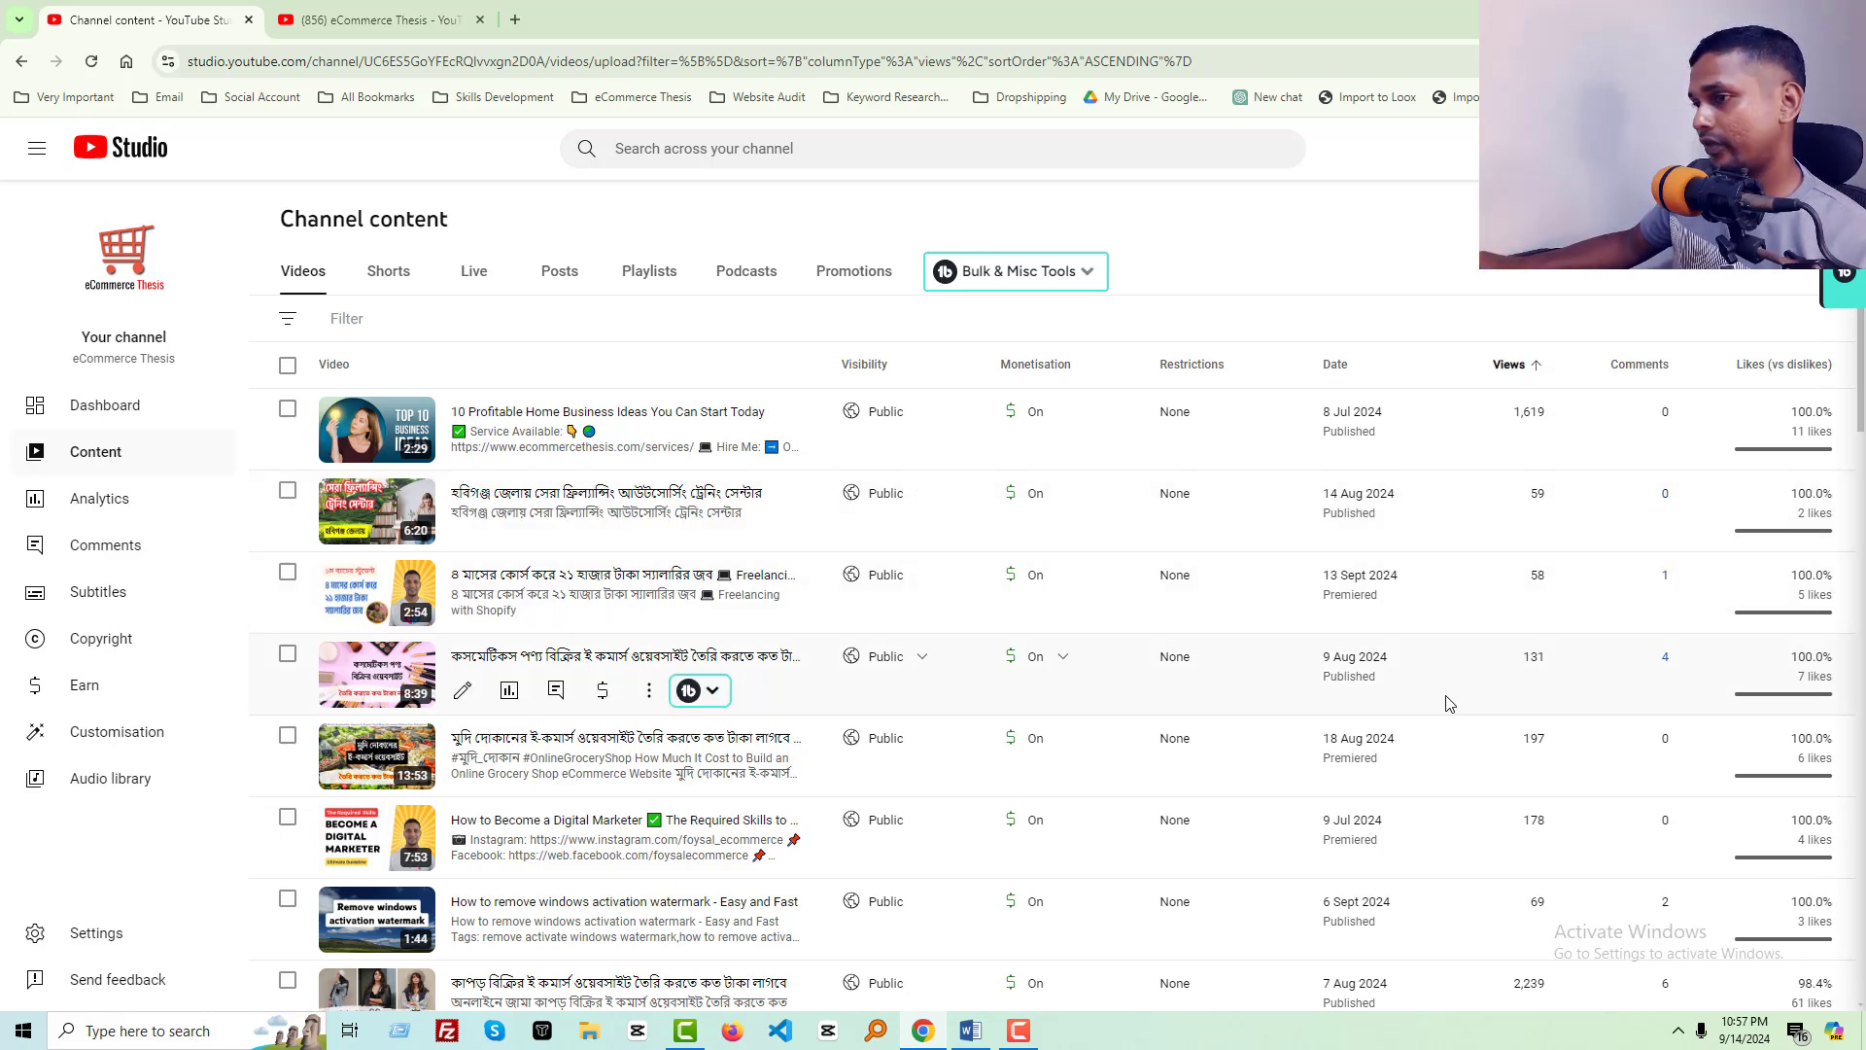
scroll(1449, 707, "down", 1)
scroll(1449, 707, "down", 3)
scroll(1450, 707, "down", 1)
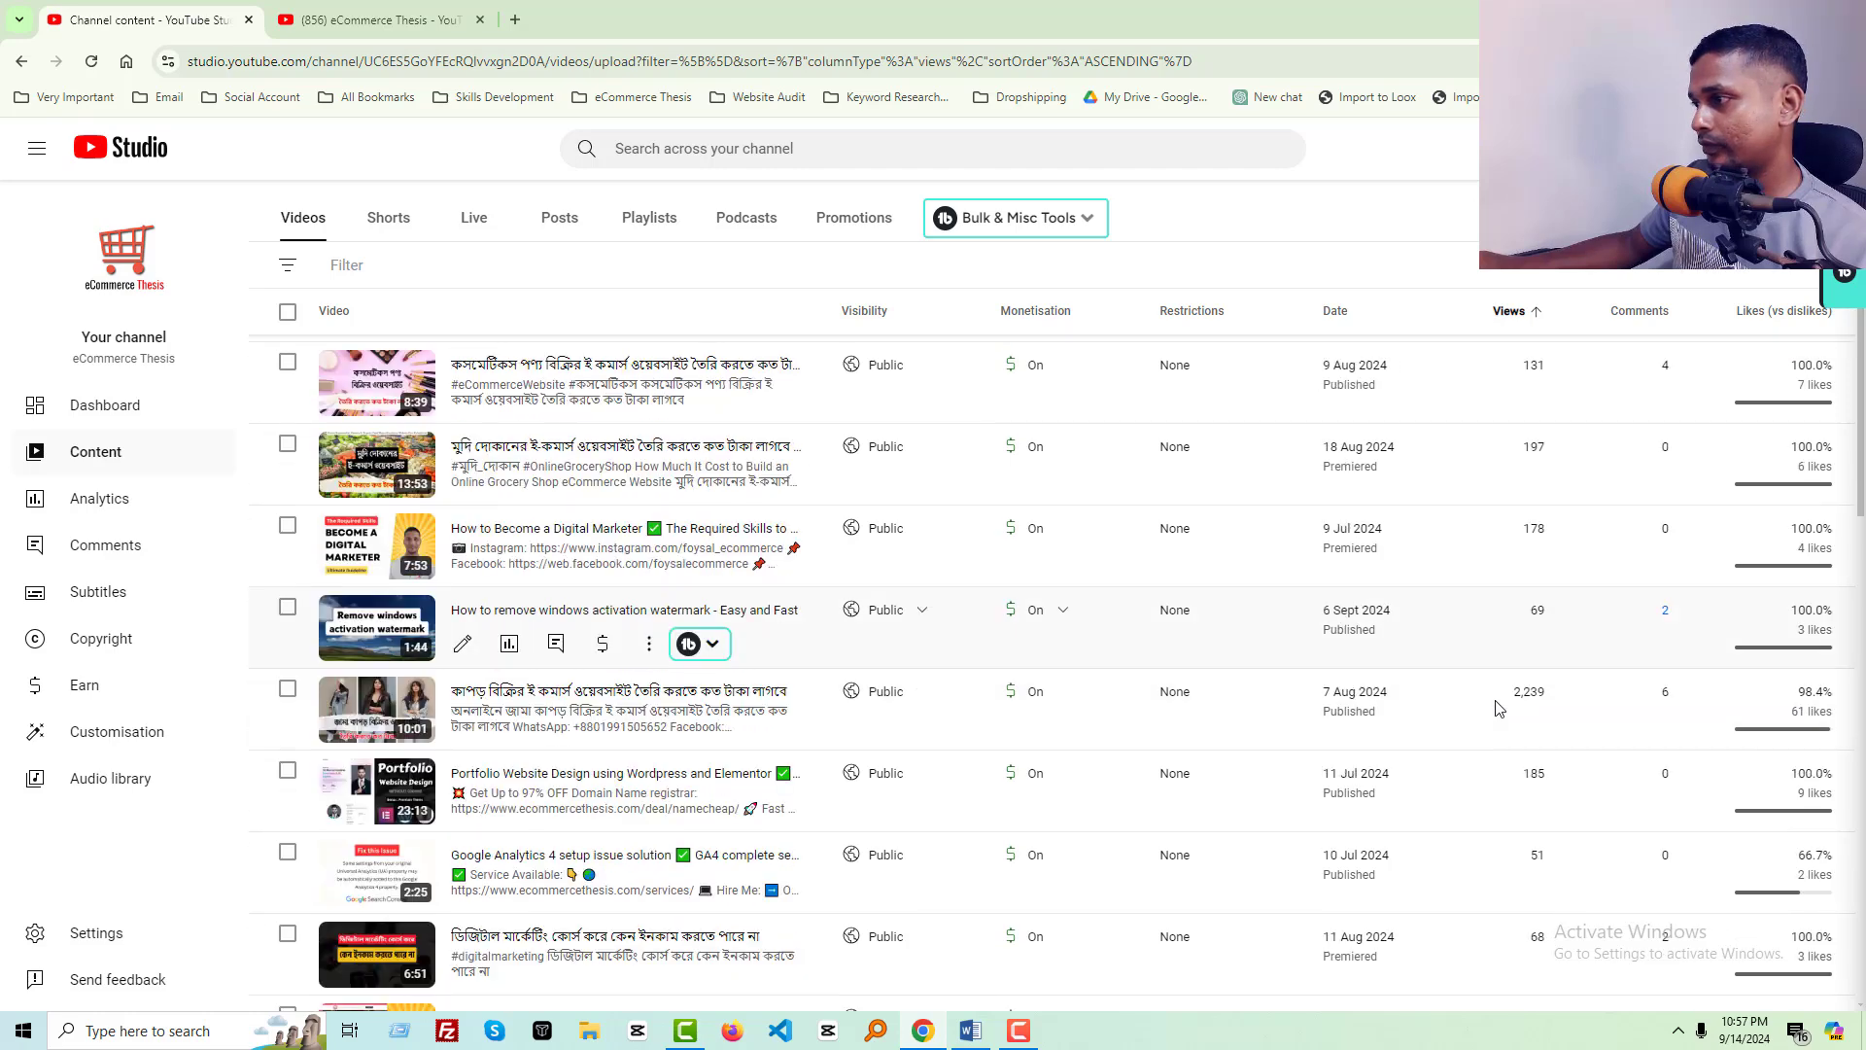
scroll(1502, 702, "down", 2)
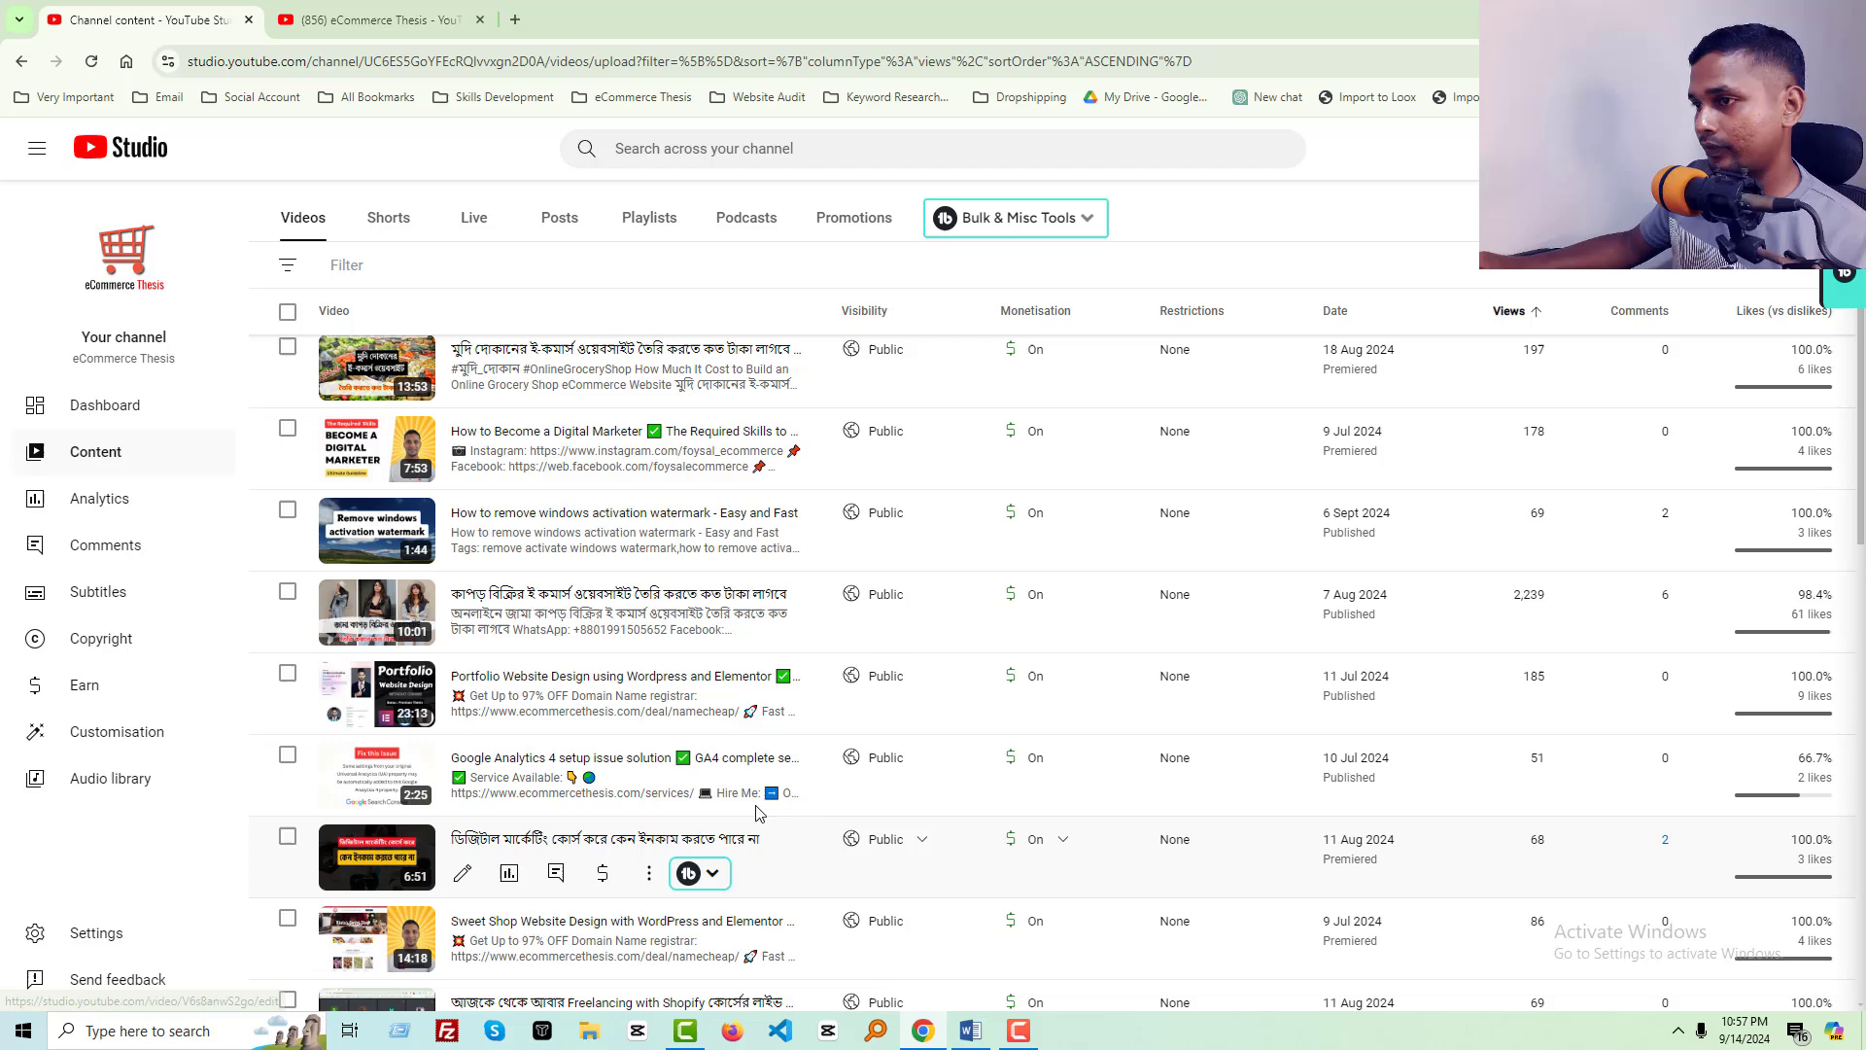
mouse_move(1813, 860)
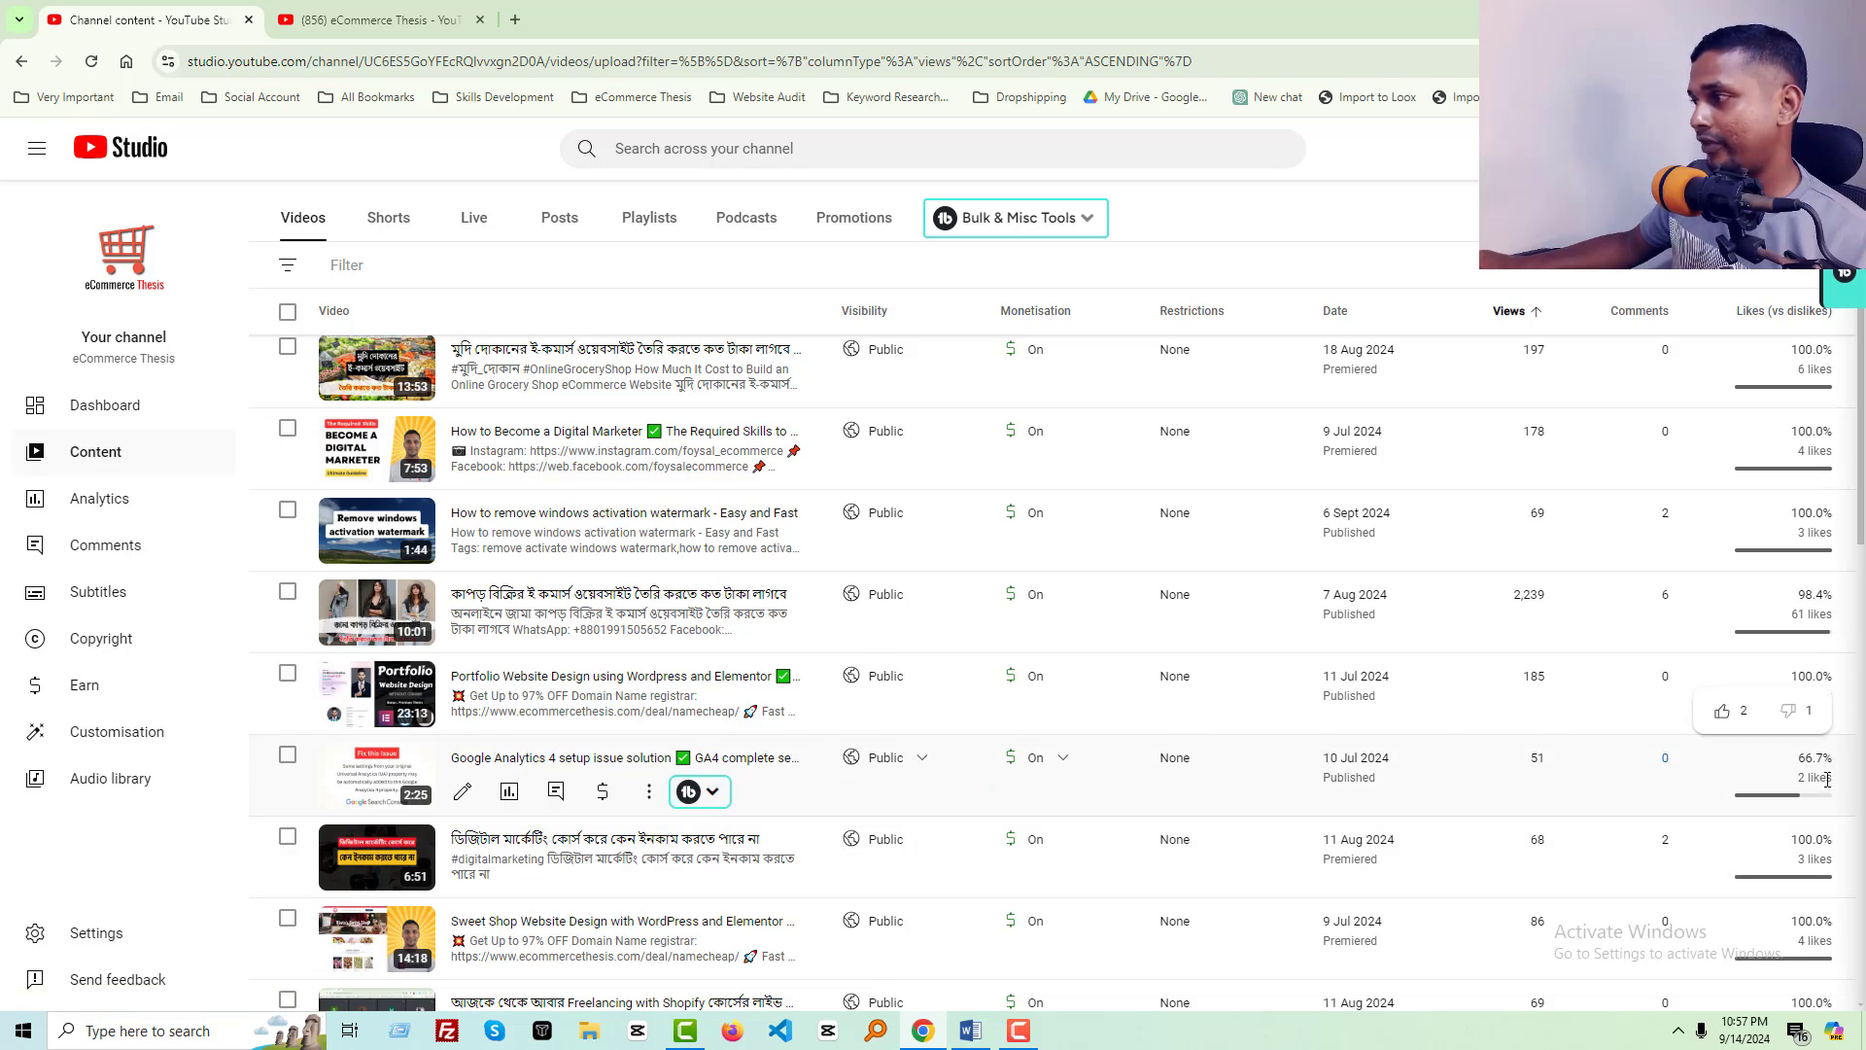
scroll(1827, 785, "down", 2)
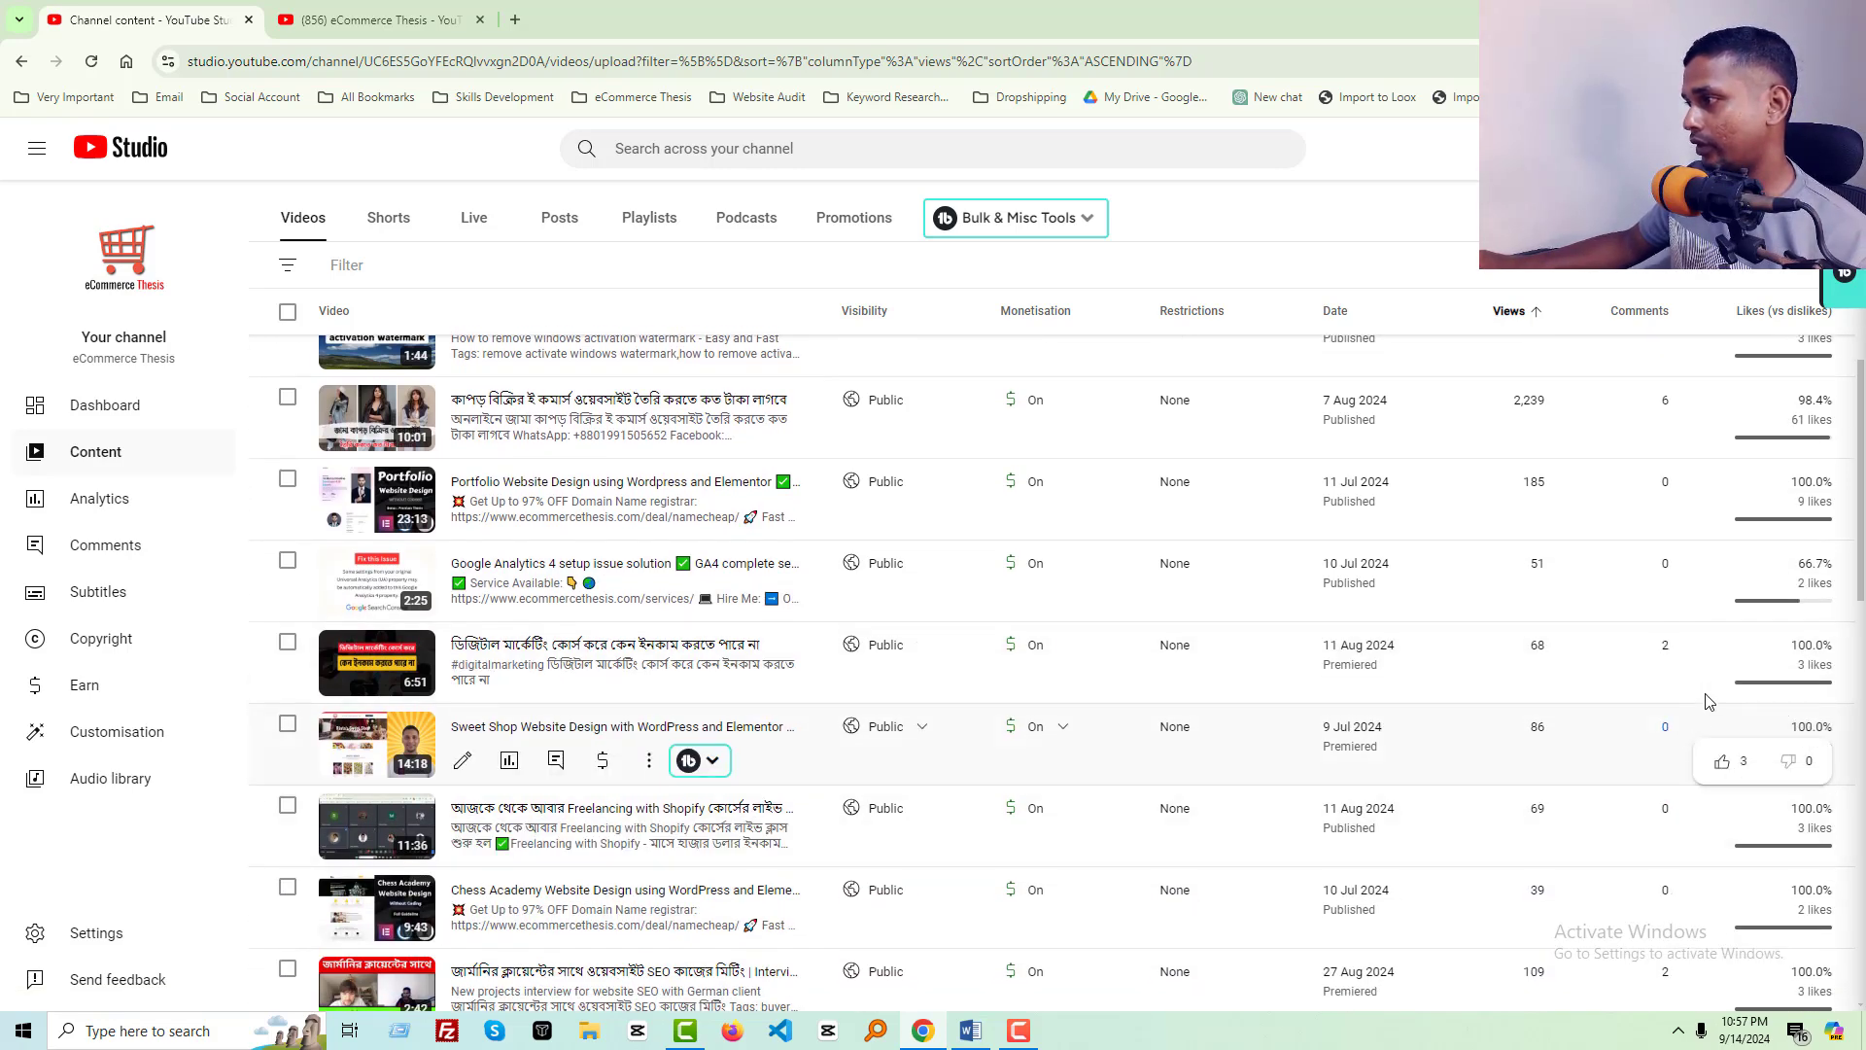
scroll(1808, 620, "down", 2)
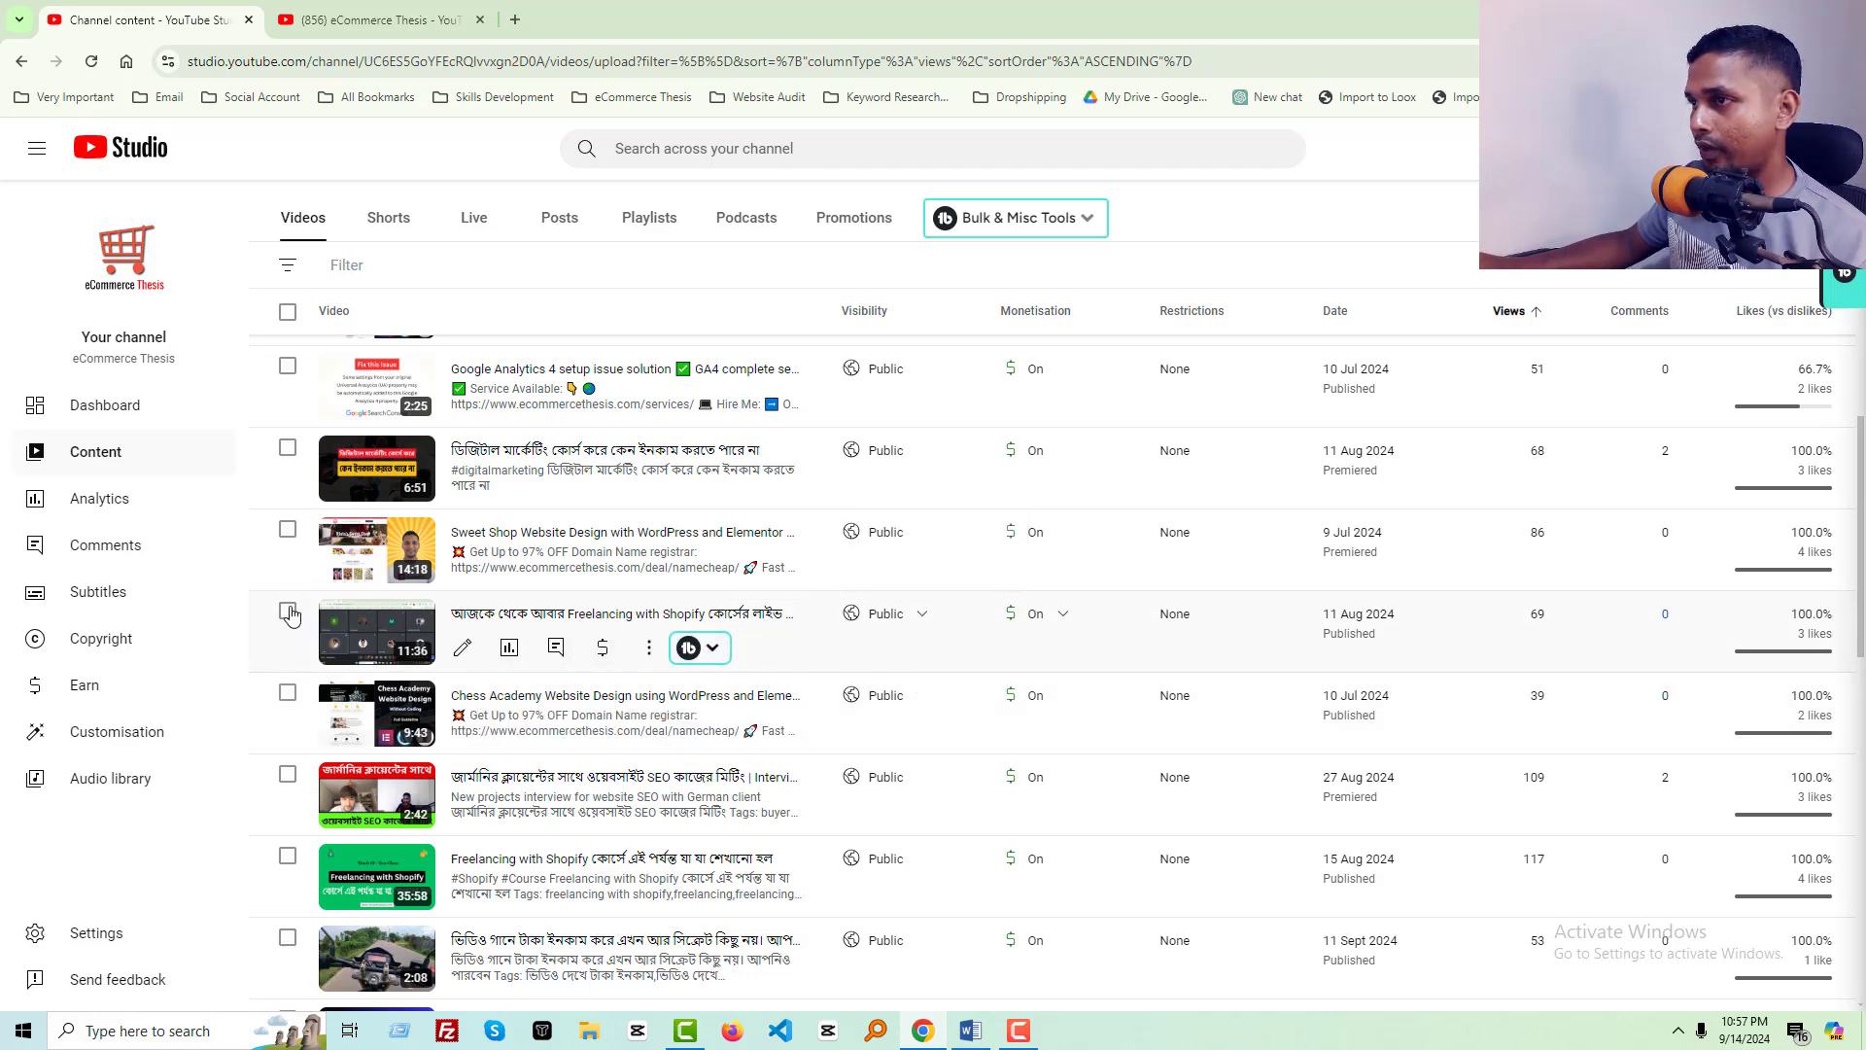
Make a first selection of low-view videos, clear it, then tick the 53-view video and move to the next page
left_click(288, 450)
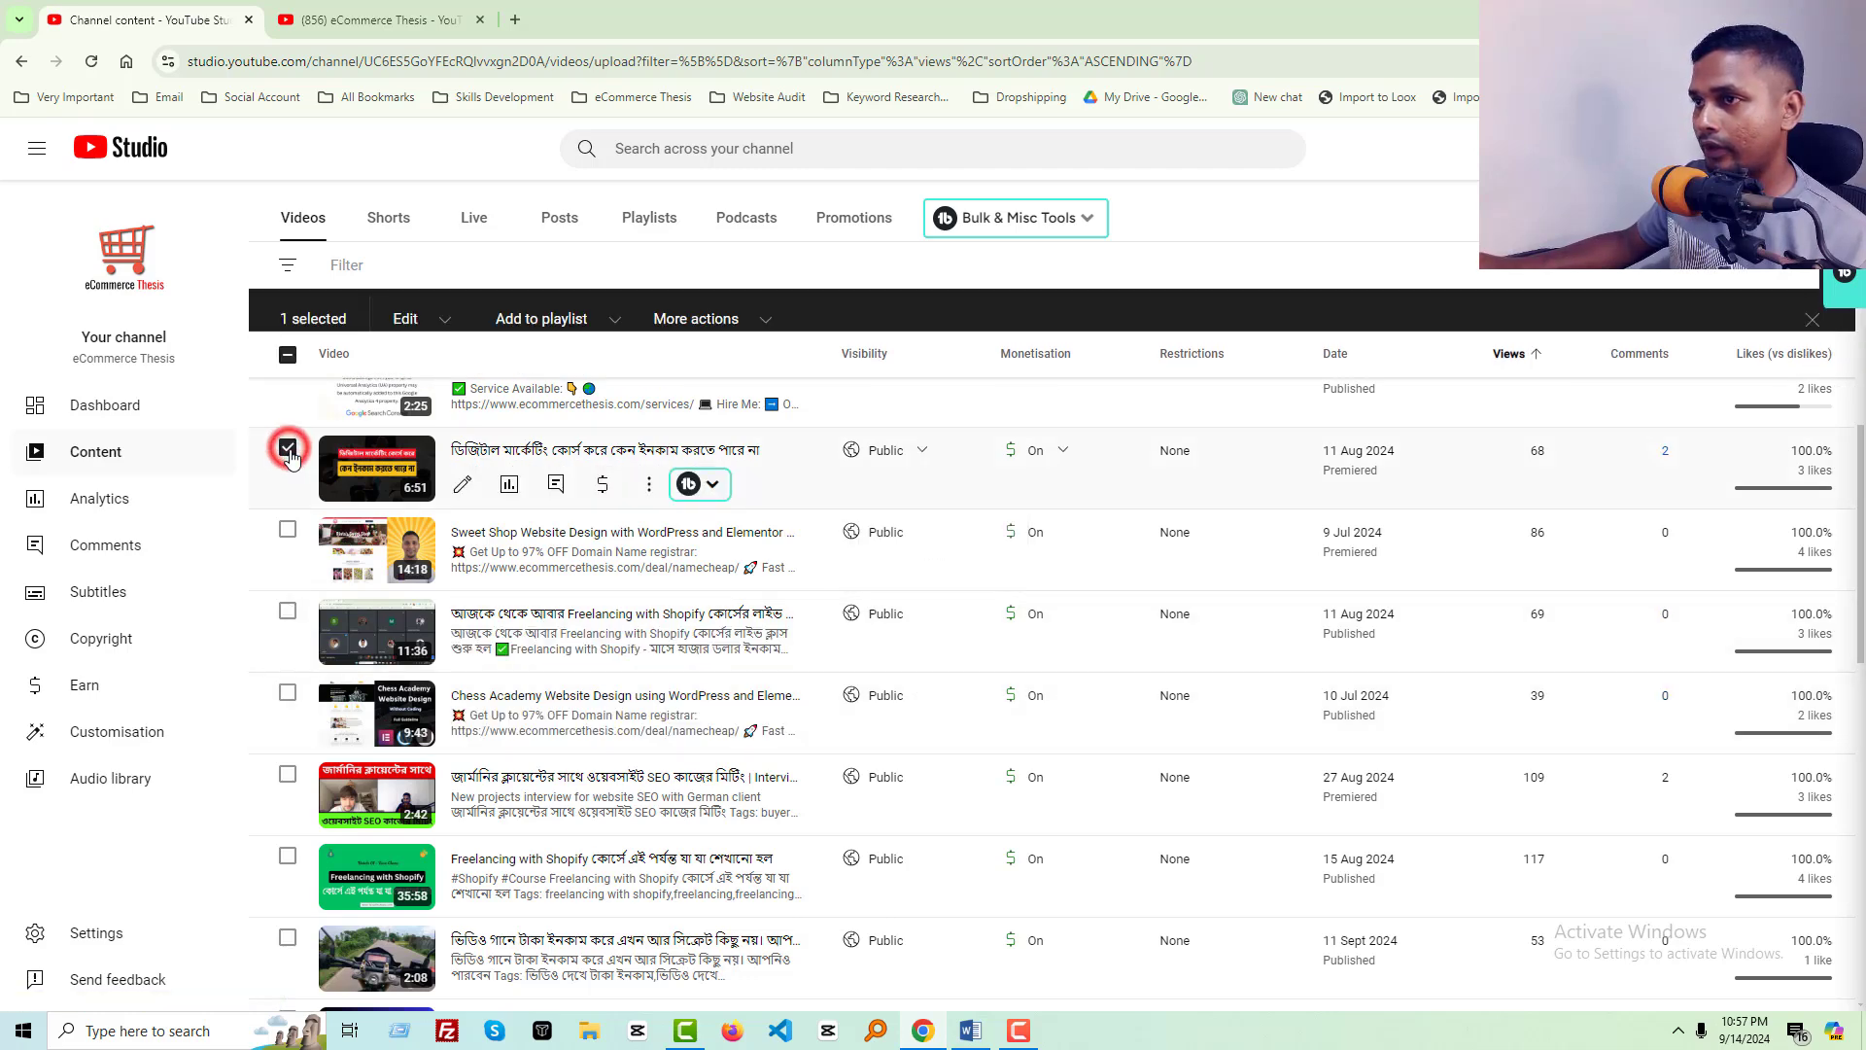
left_click(287, 612)
key("Escape")
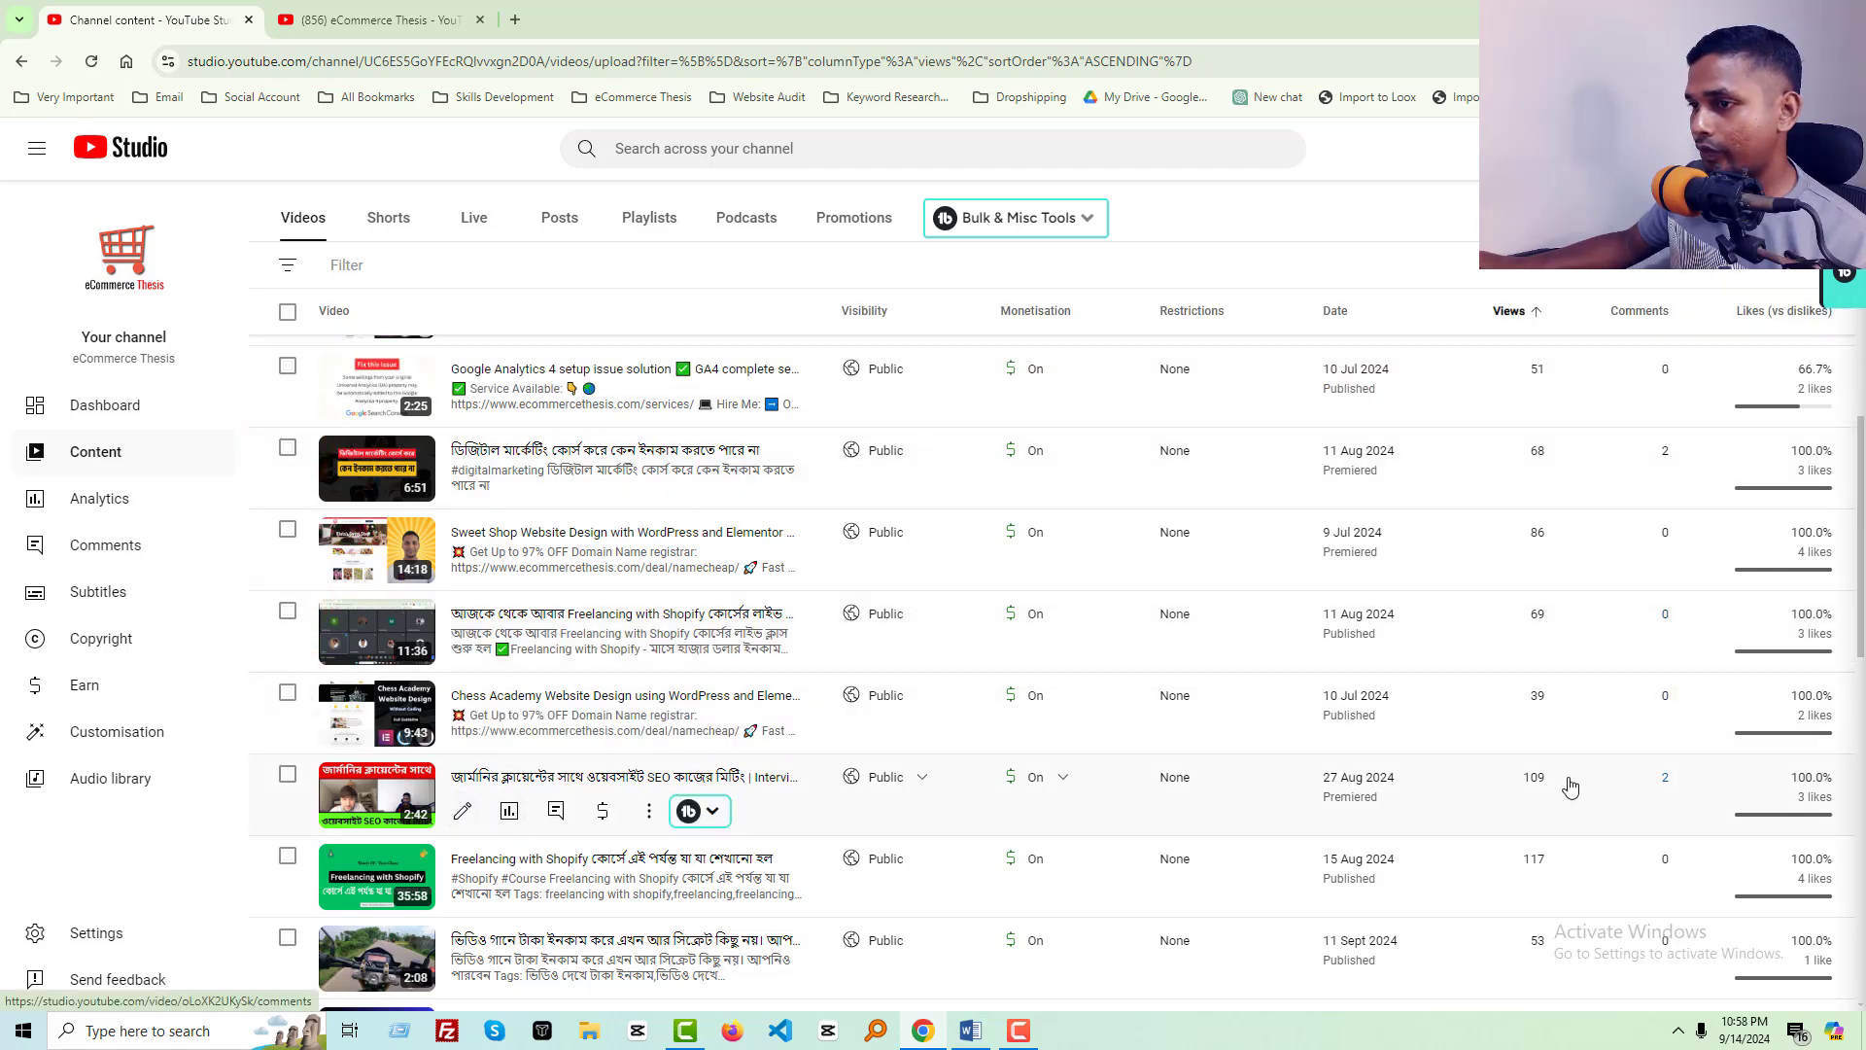
scroll(1570, 787, "down", 2)
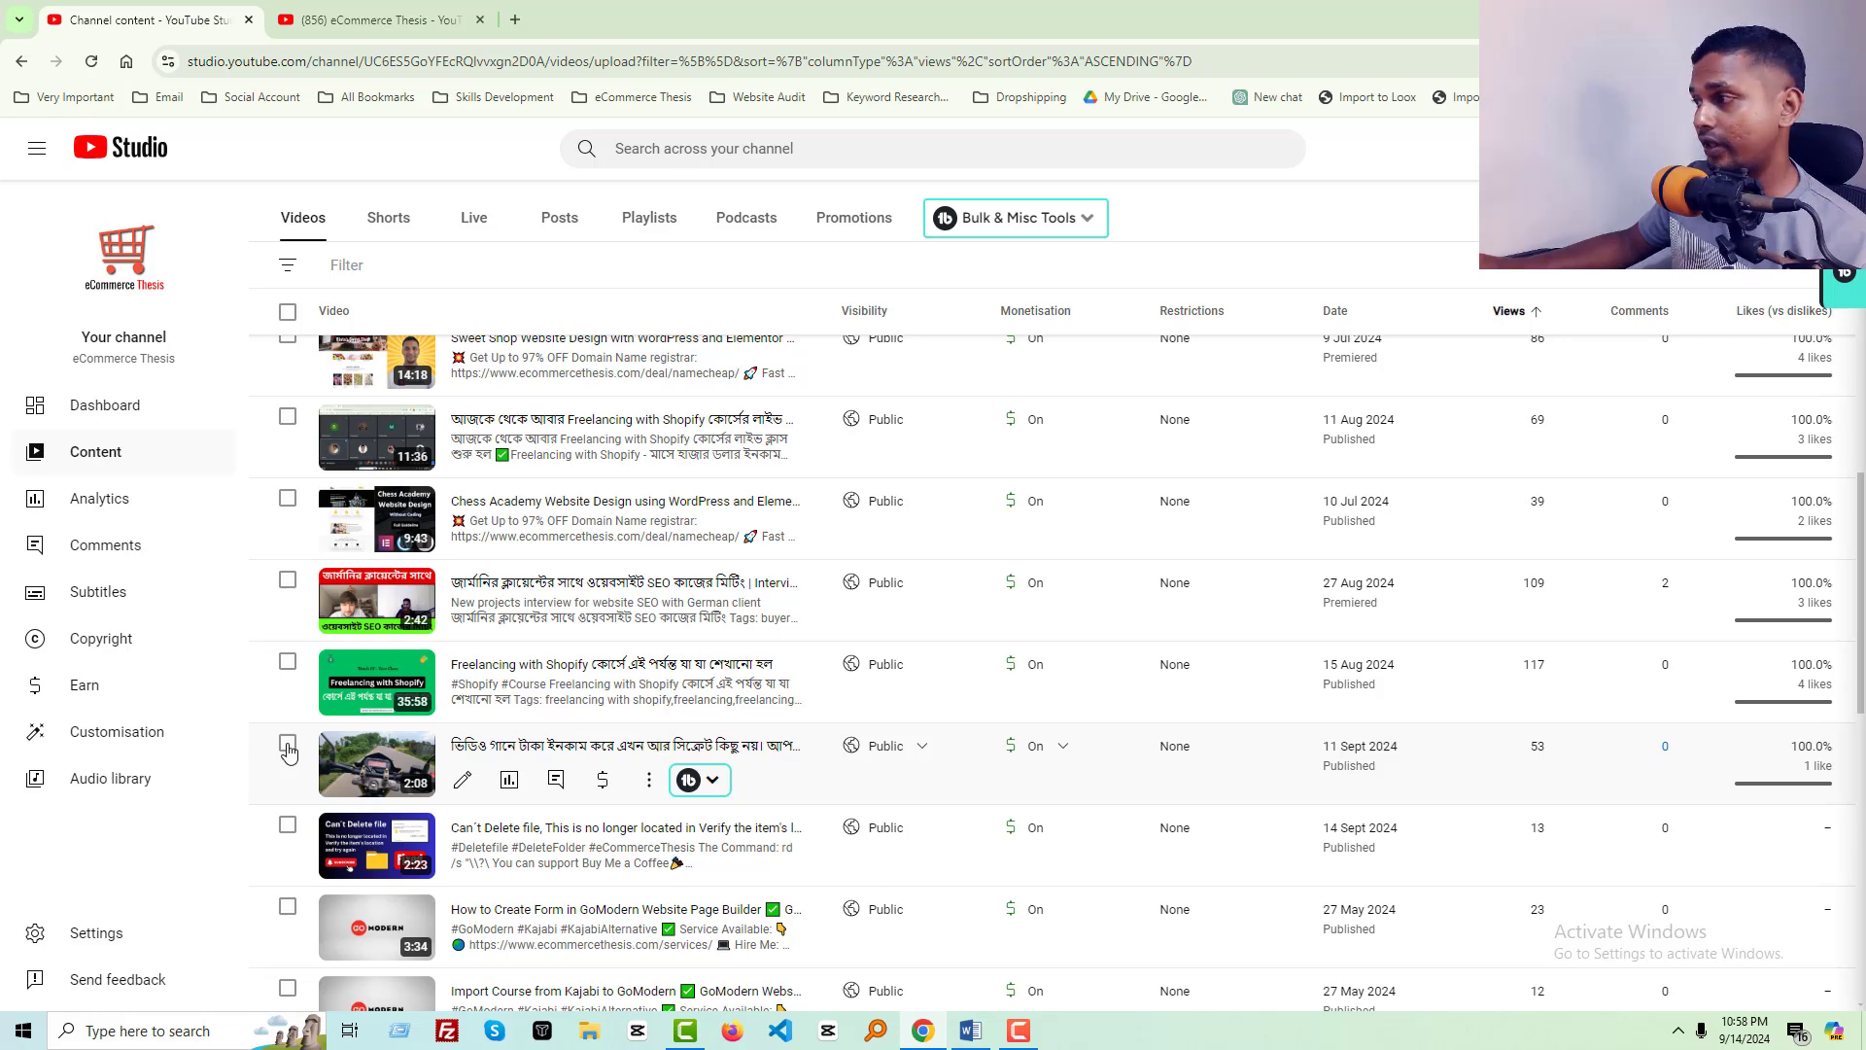
left_click(287, 745)
scroll(896, 789, "down", 5)
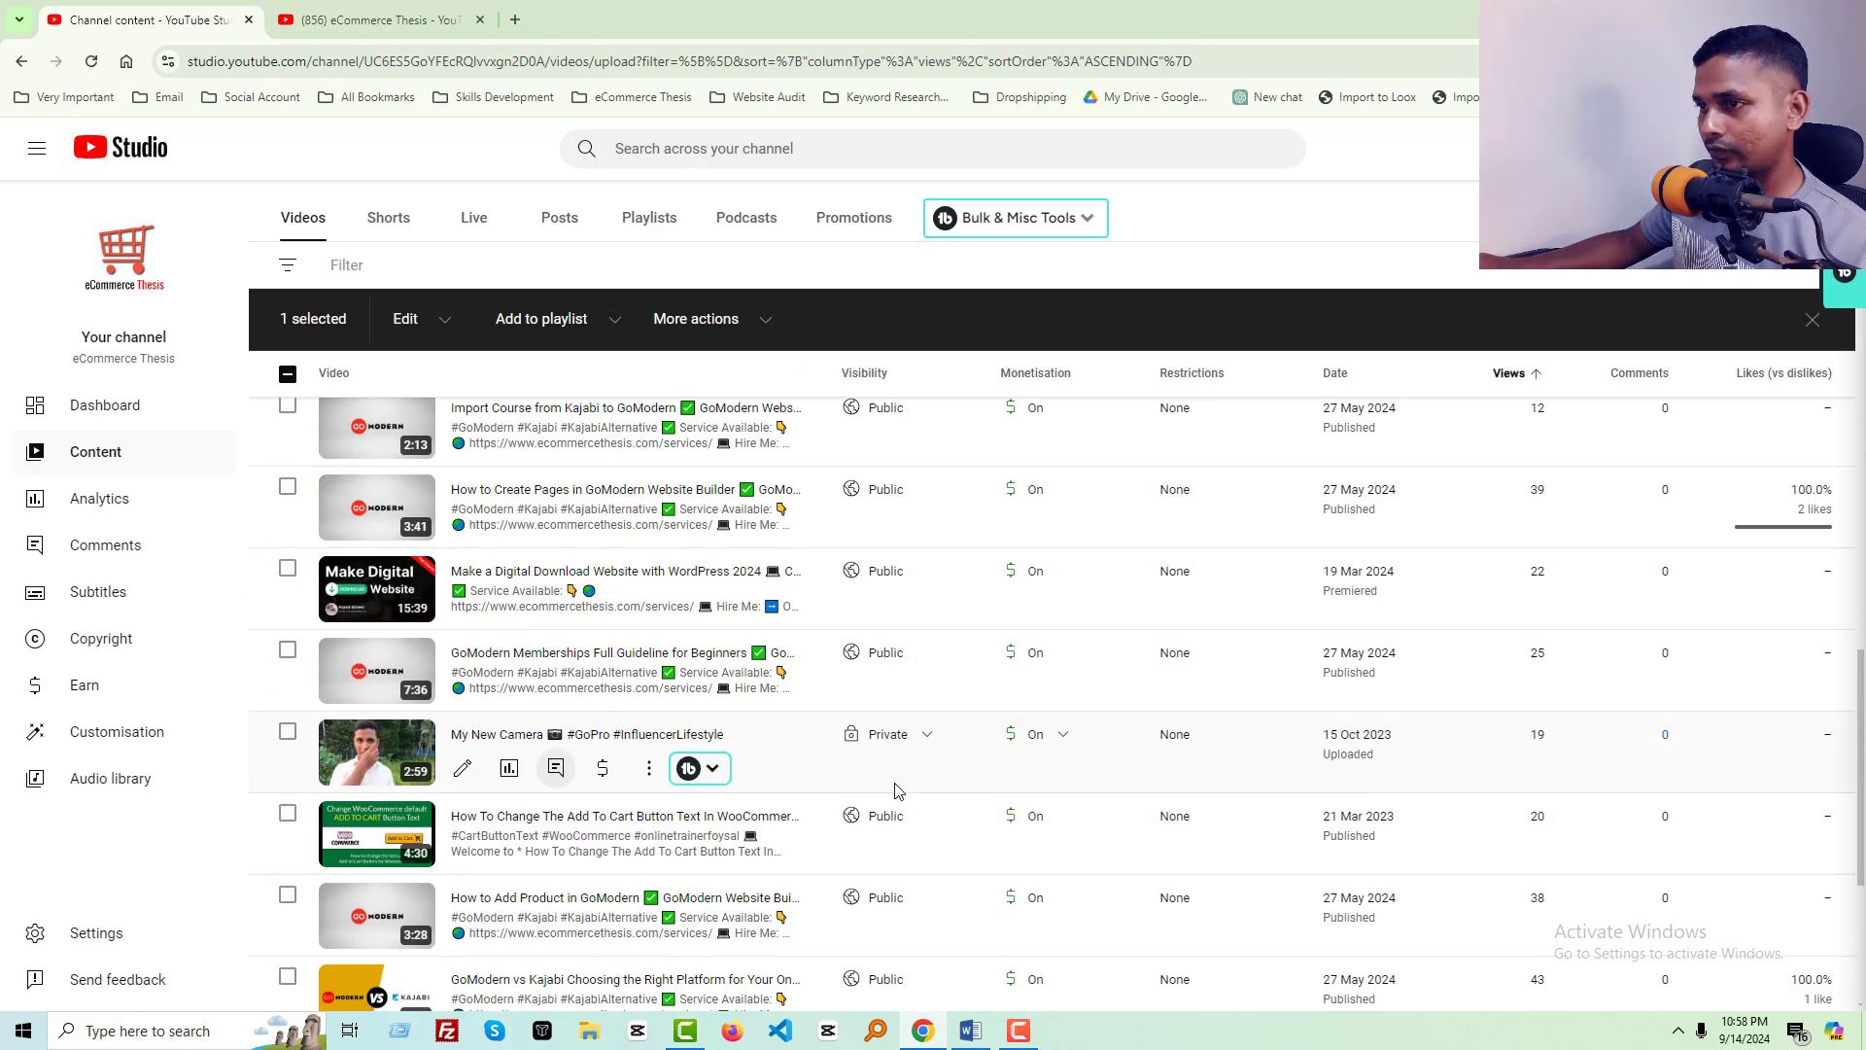
scroll(895, 789, "down", 5)
left_click(1812, 915)
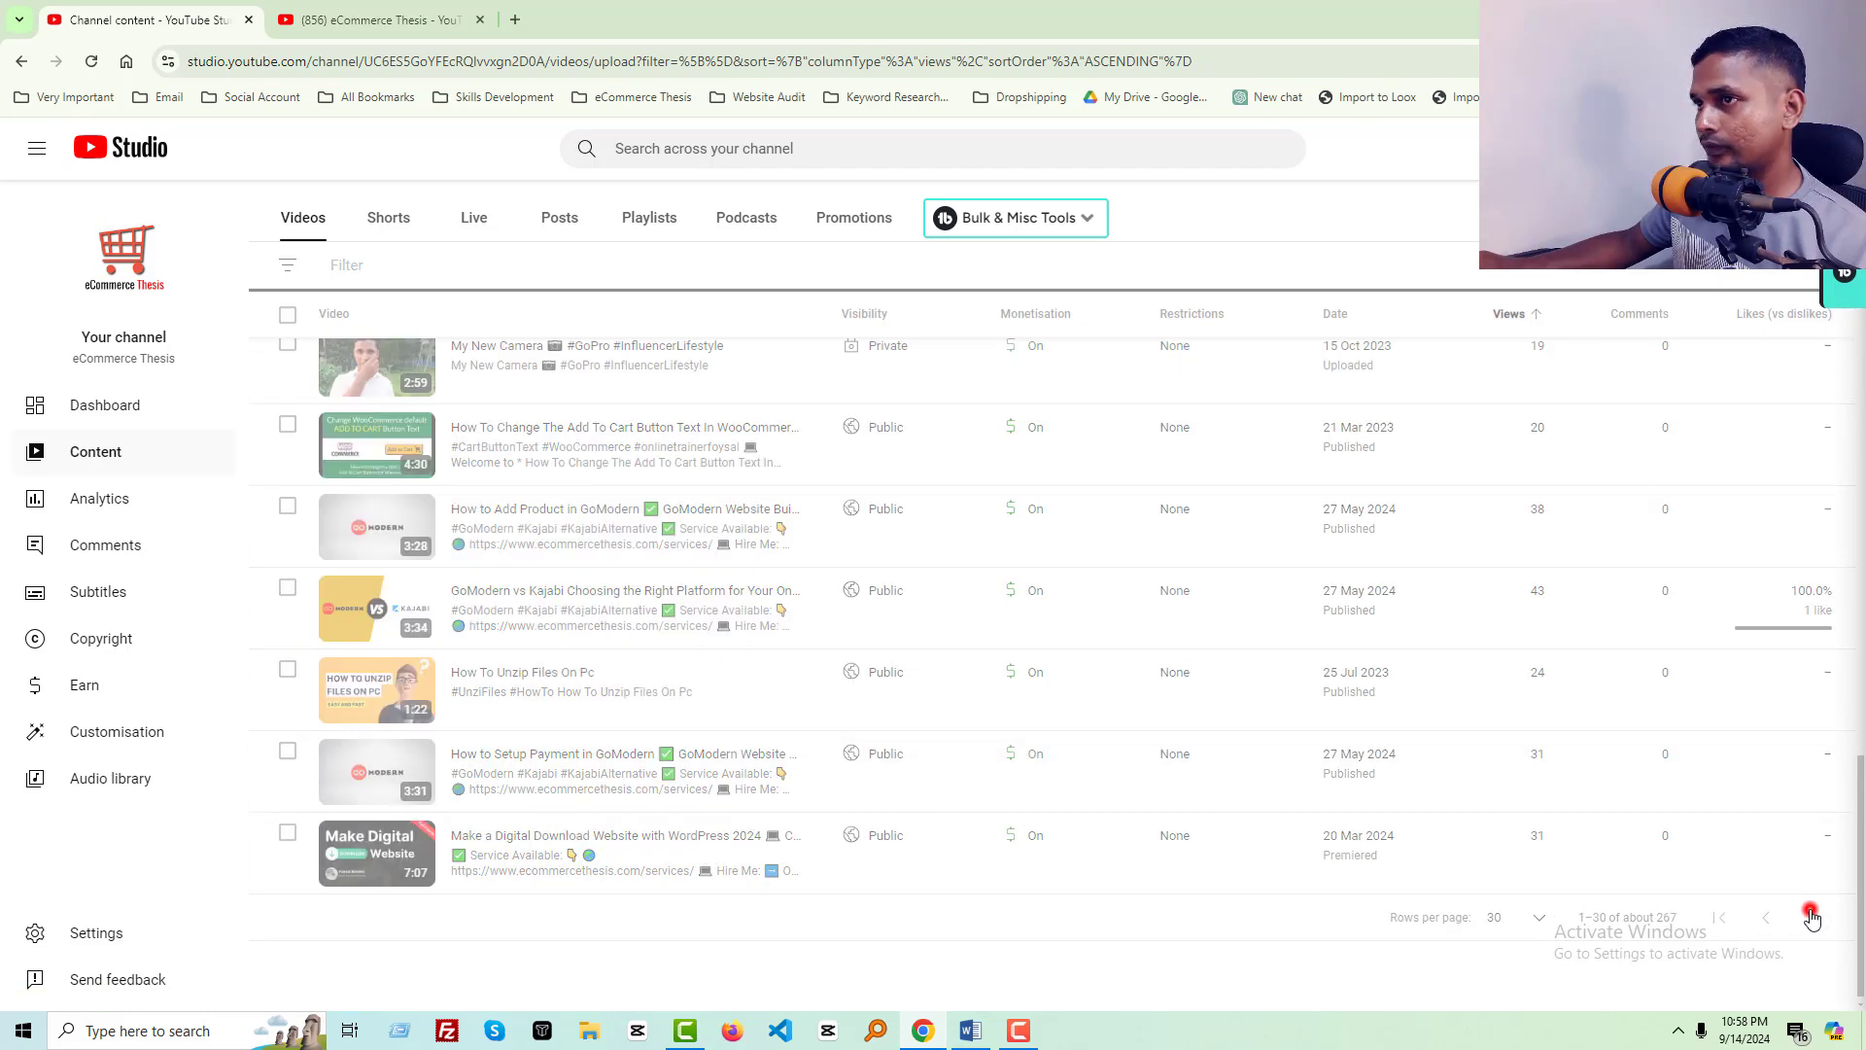
Tick more low-view videos including Free Freelancing Support, the 60-view Bengali and 73-view Facebook videos, and bring up bulk actions
left_click(288, 474)
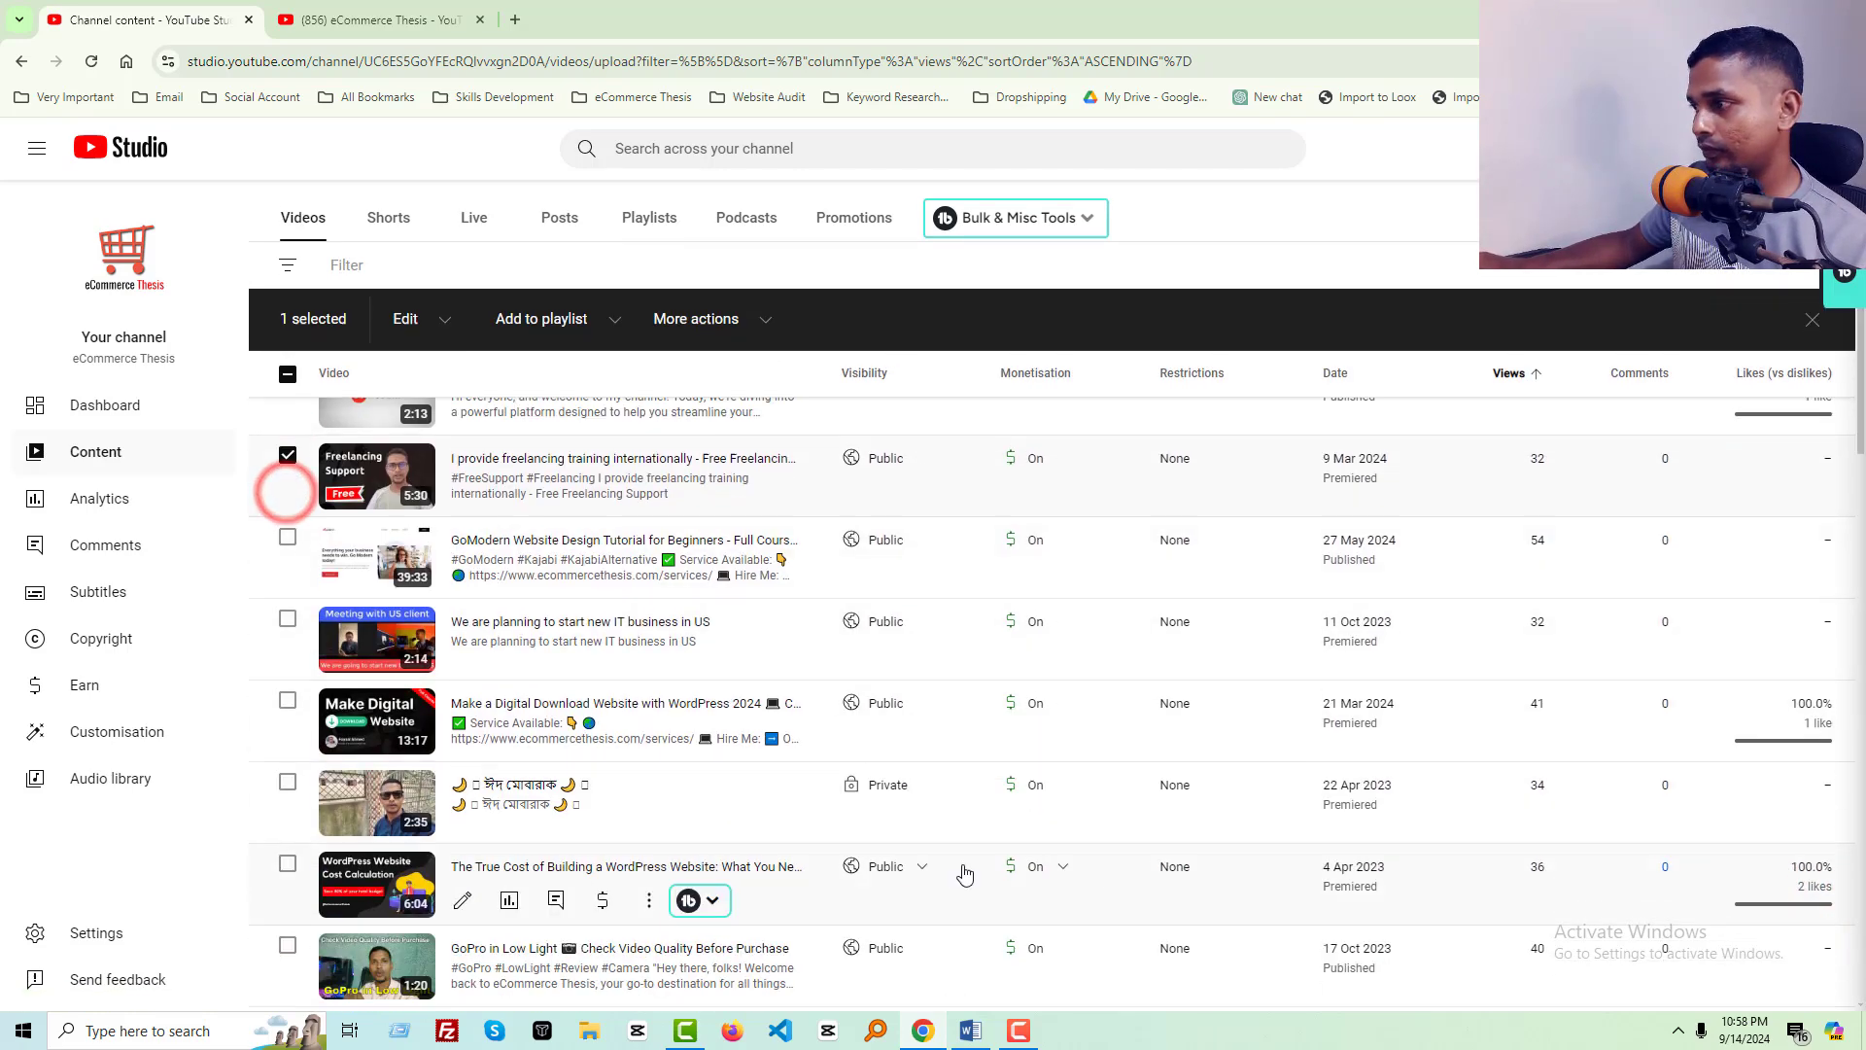
scroll(964, 872, "down", 2)
scroll(964, 871, "down", 2)
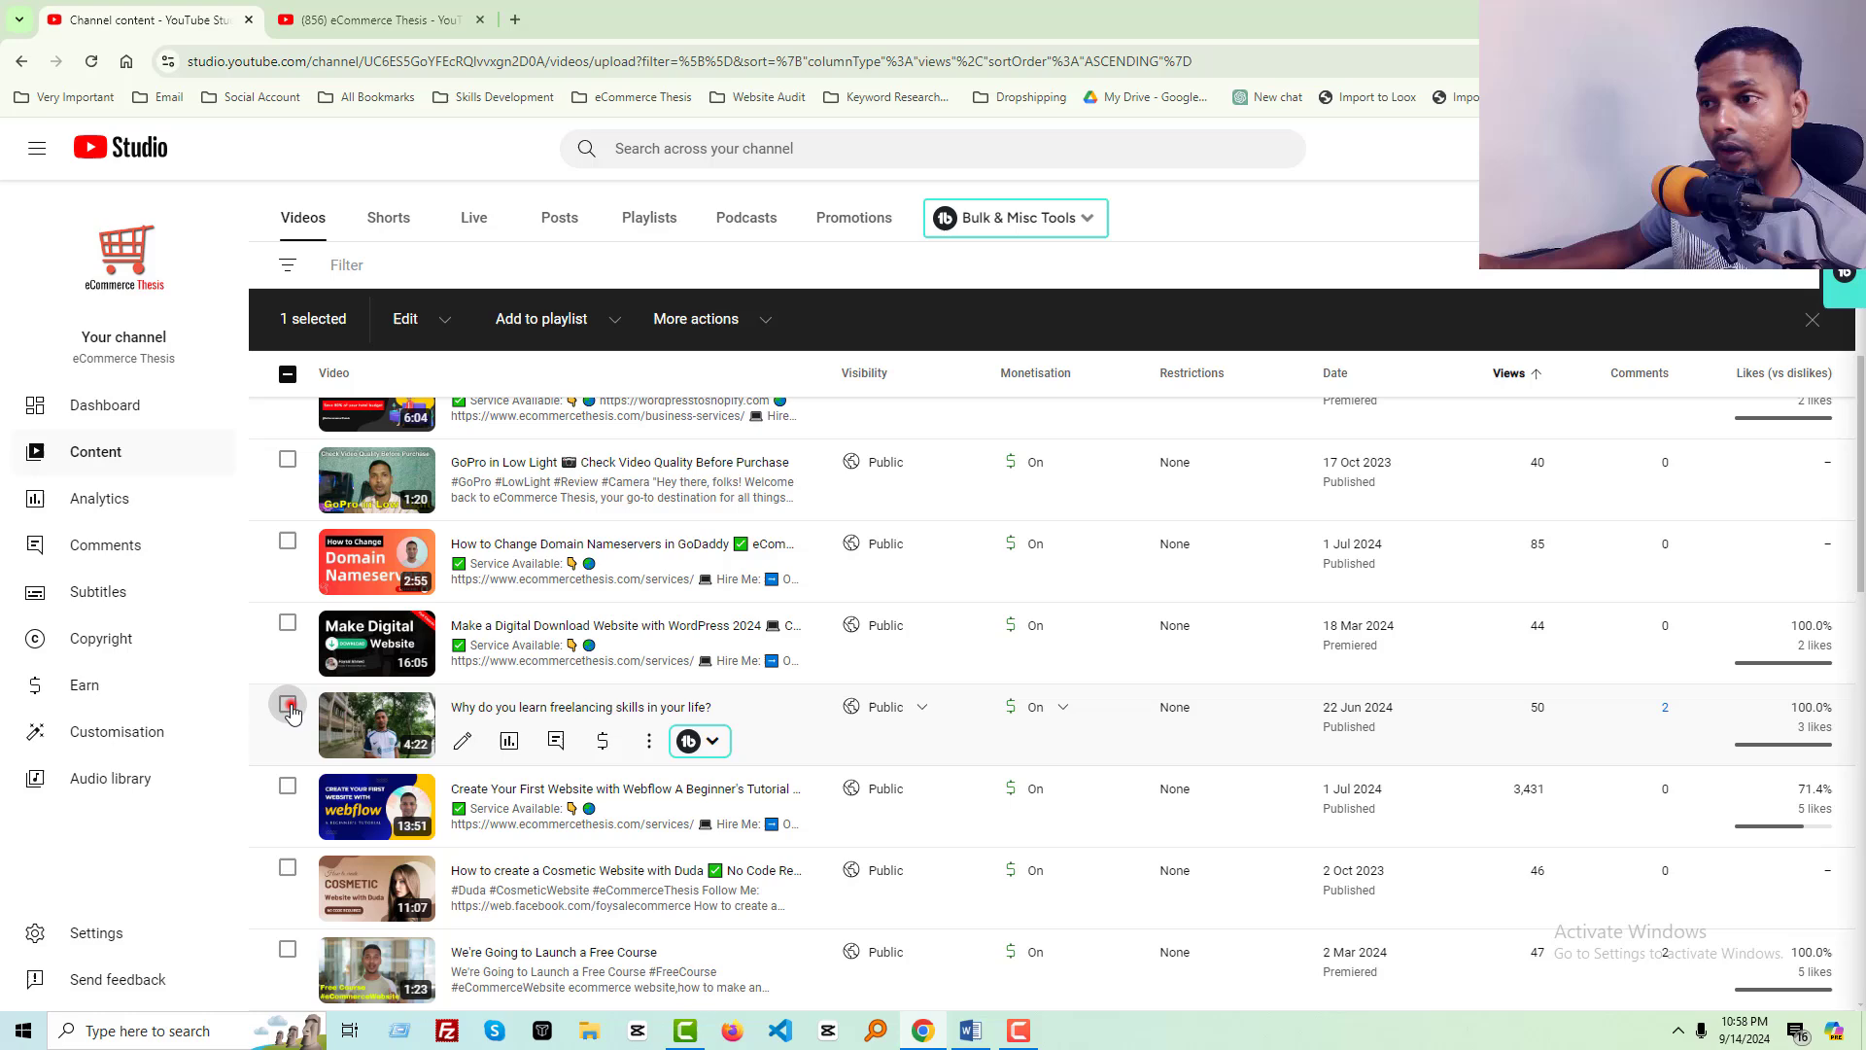
left_click(286, 707)
scroll(874, 730, "down", 2)
scroll(875, 730, "down", 2)
left_click(288, 700)
scroll(875, 729, "down", 2)
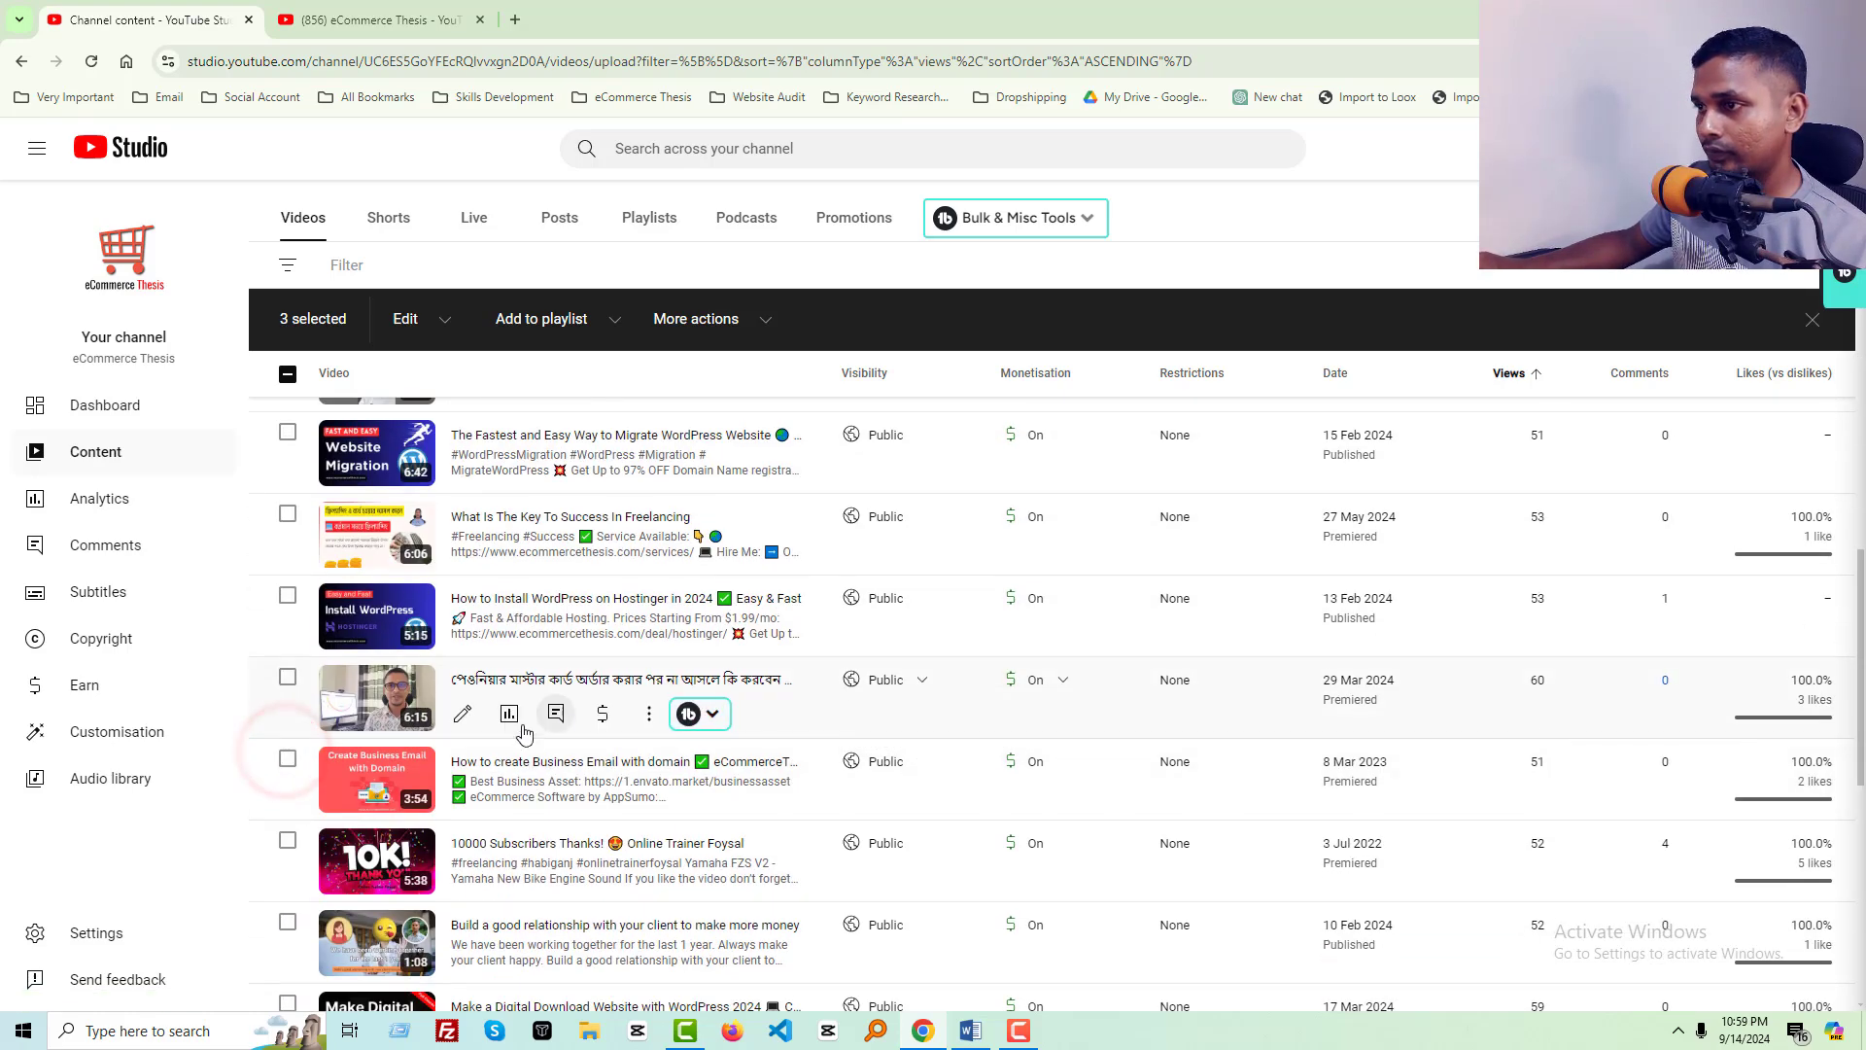
left_click(287, 678)
scroll(530, 729, "down", 1)
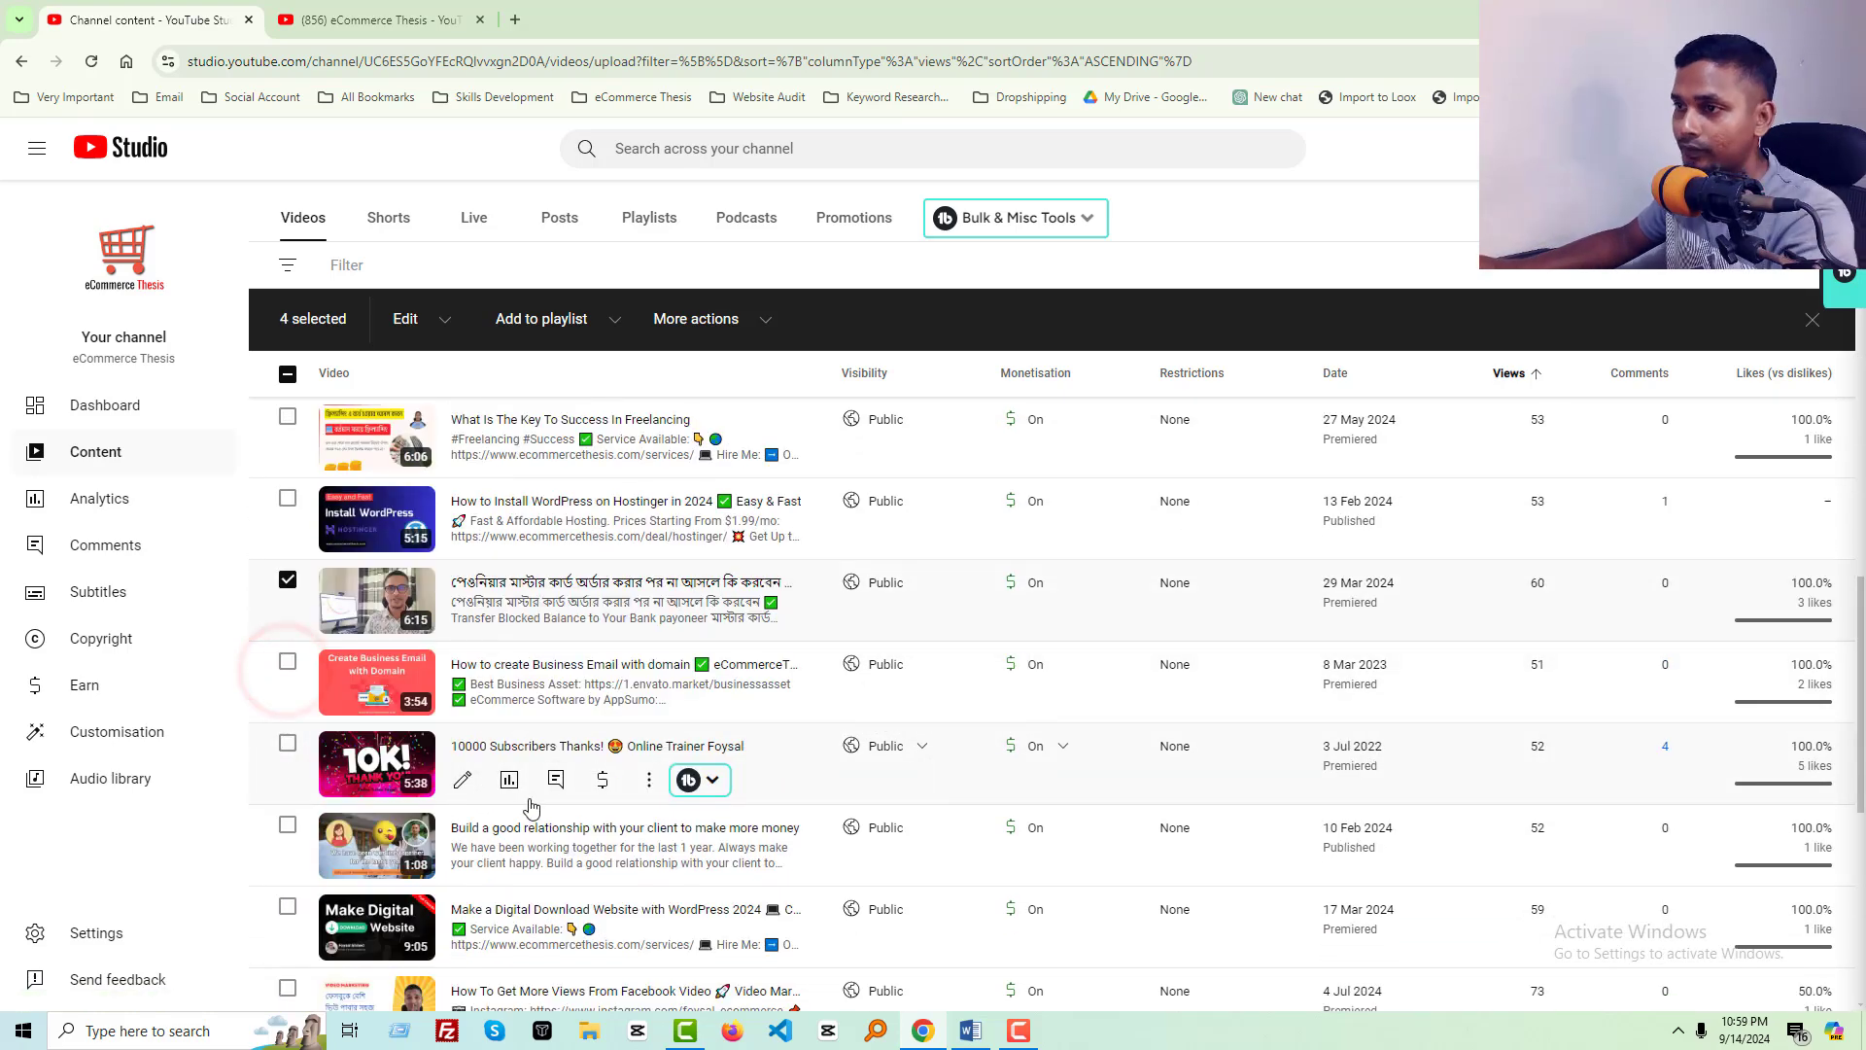
scroll(531, 805, "down", 2)
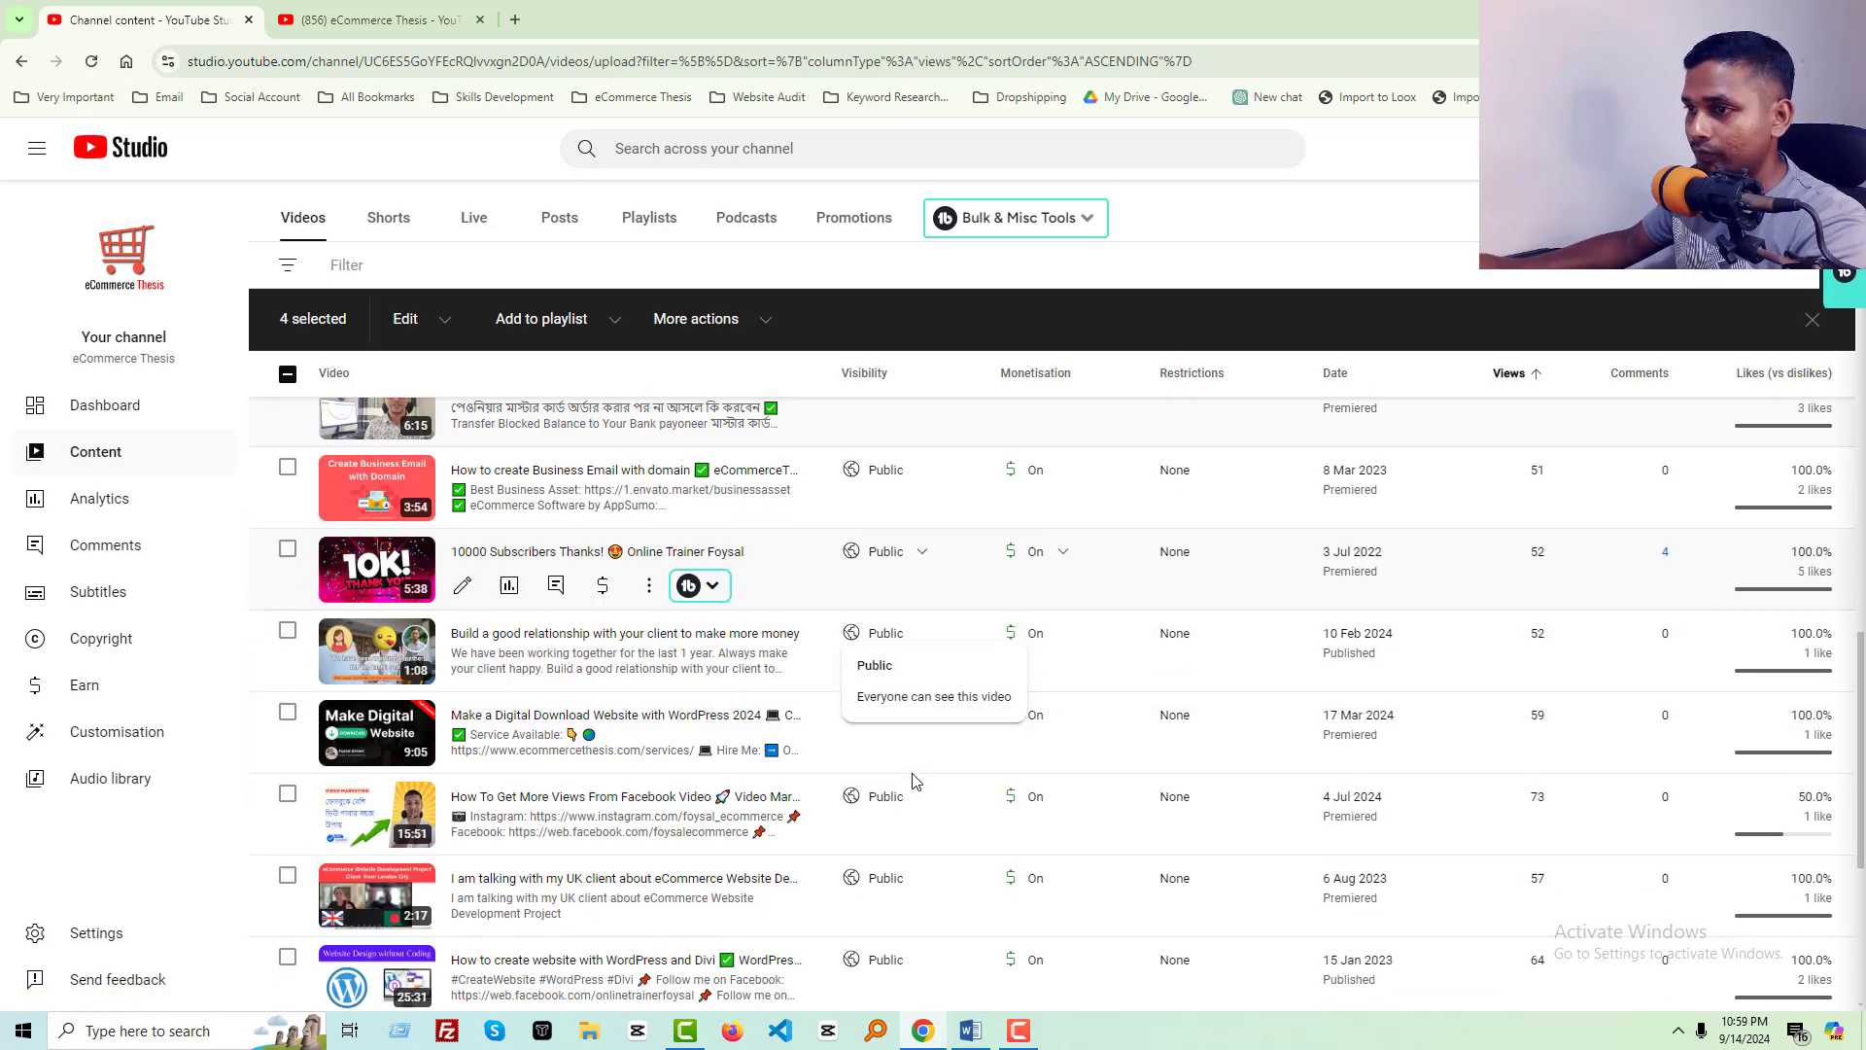
left_click(288, 797)
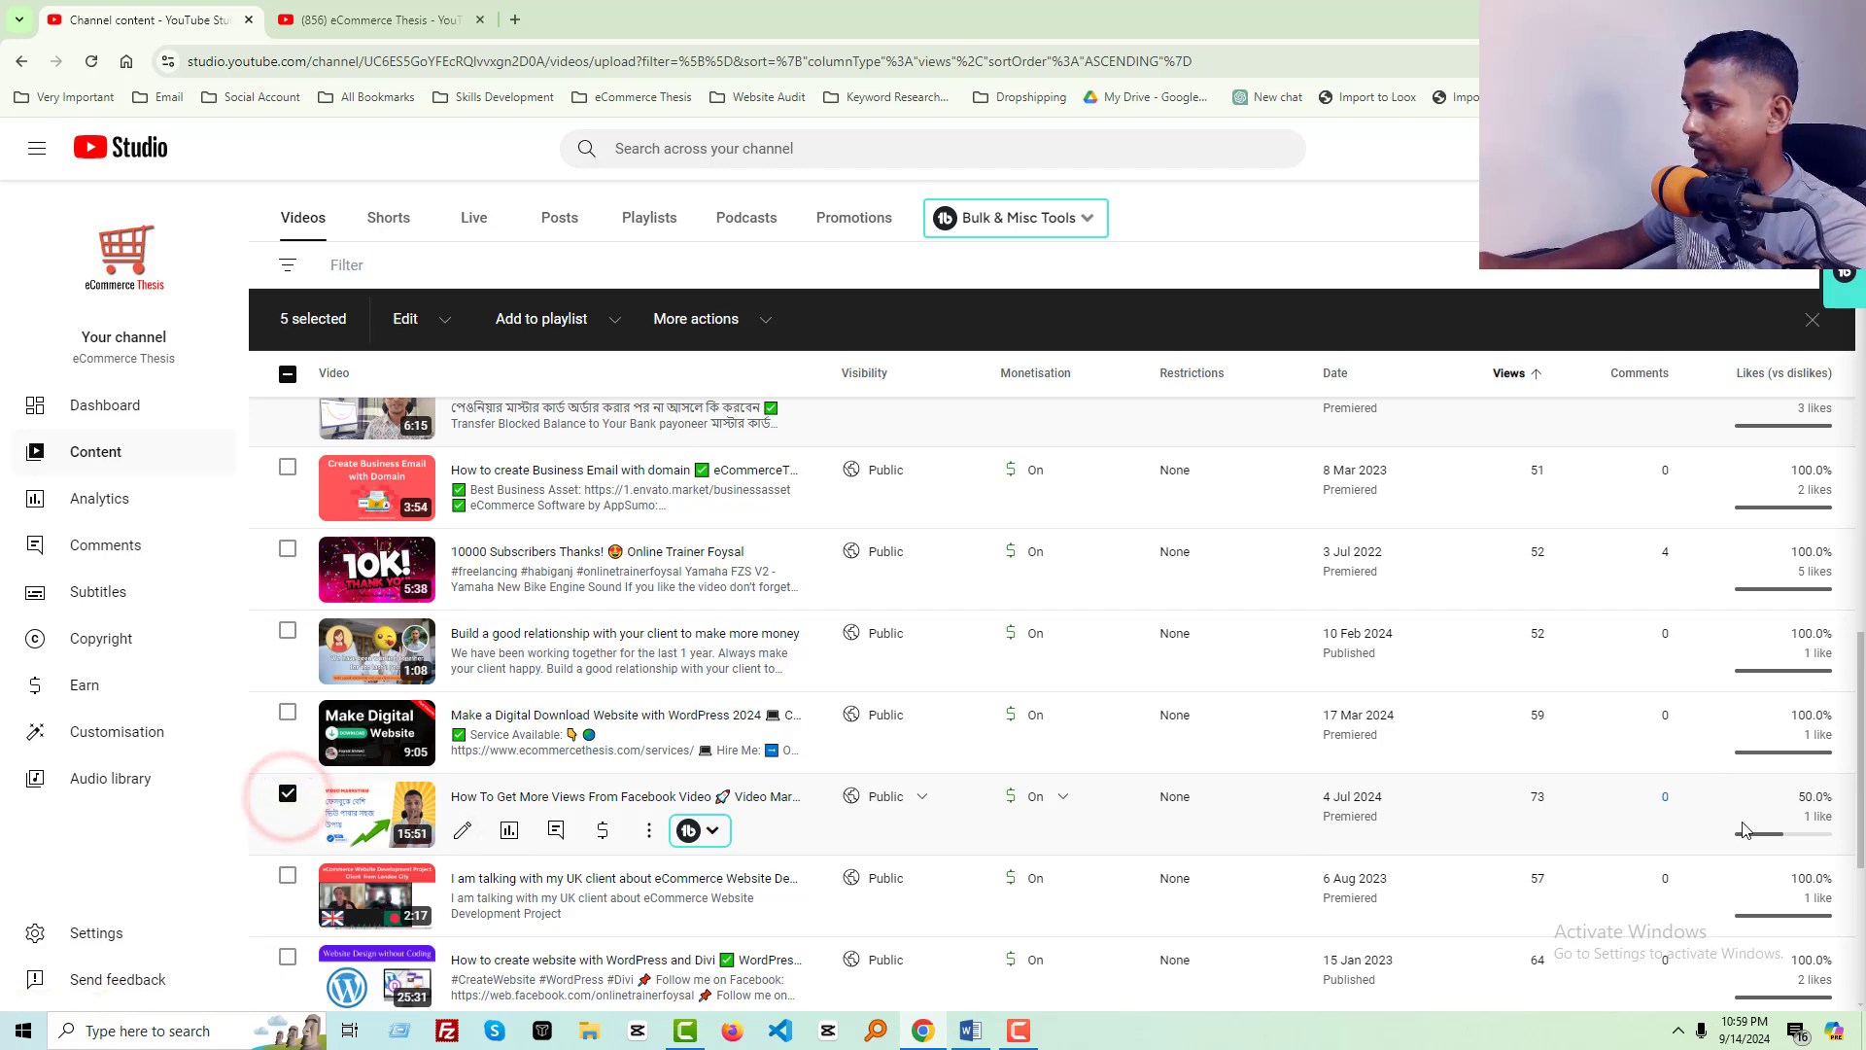
scroll(1064, 875, "up", 10)
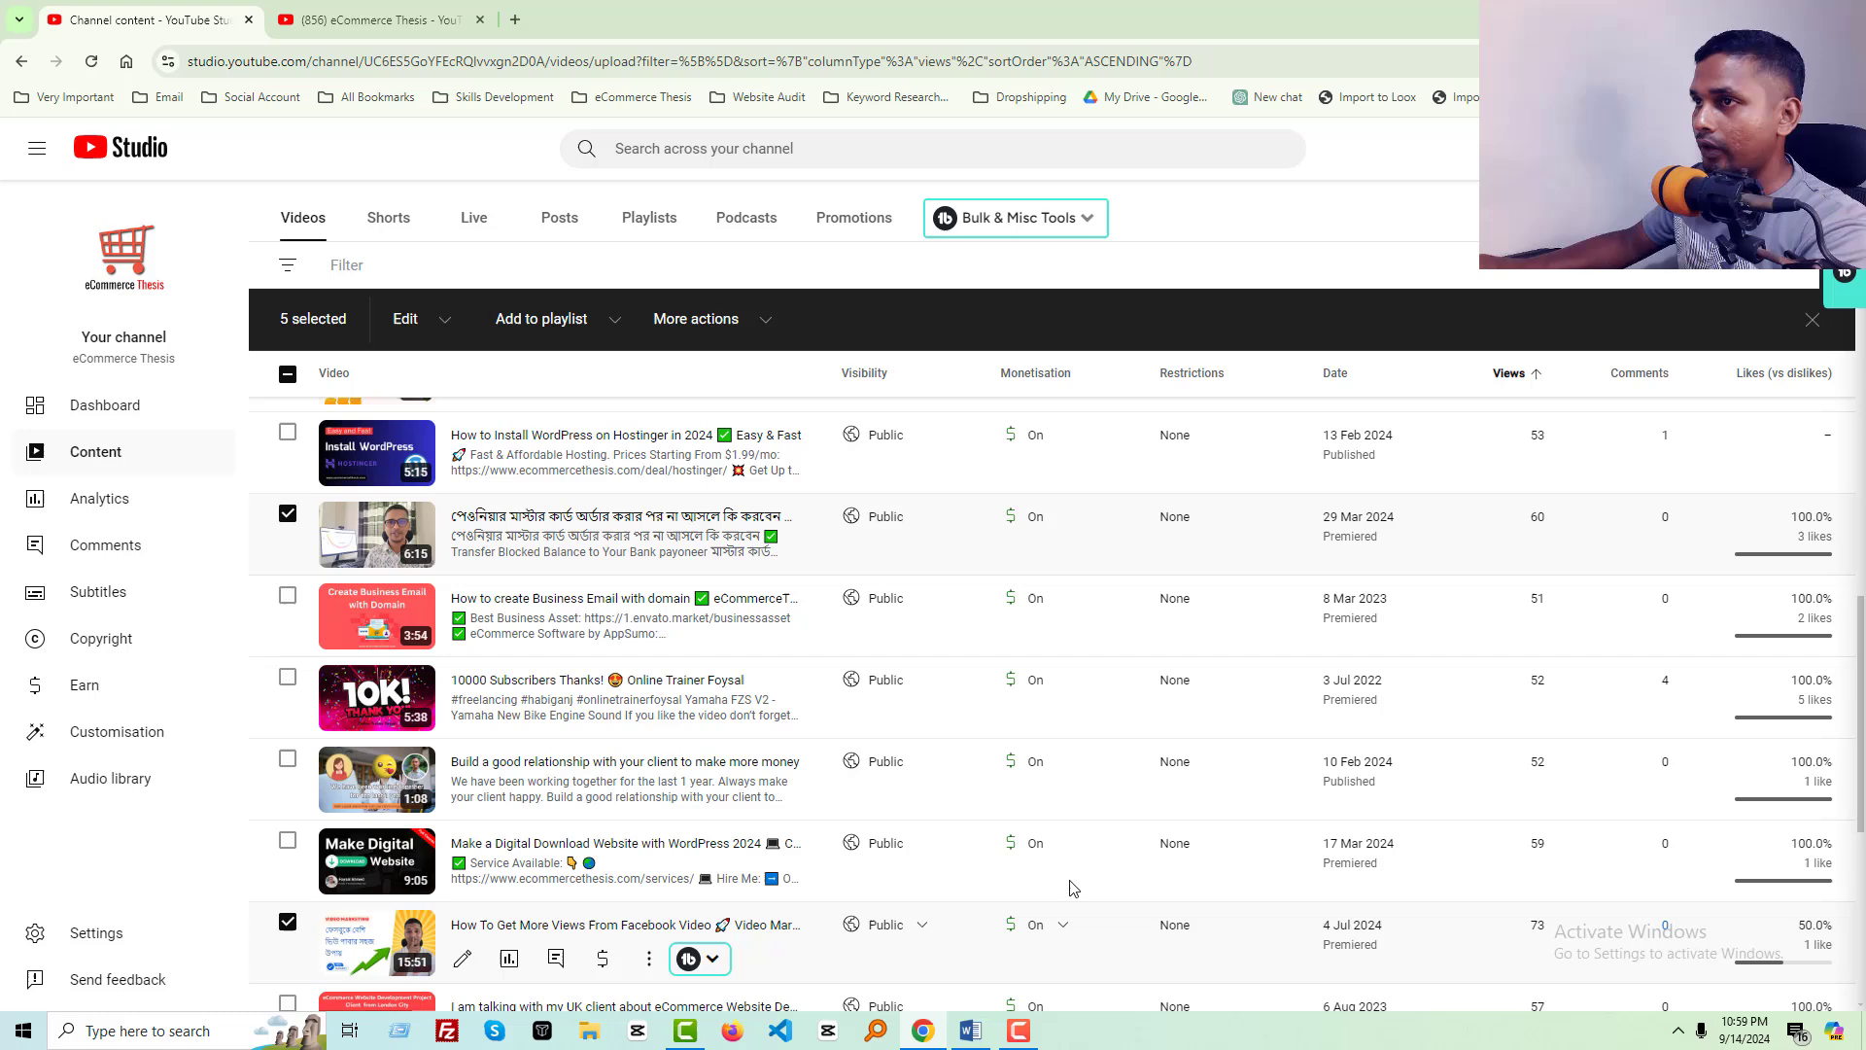
scroll(1021, 657, "up", 3)
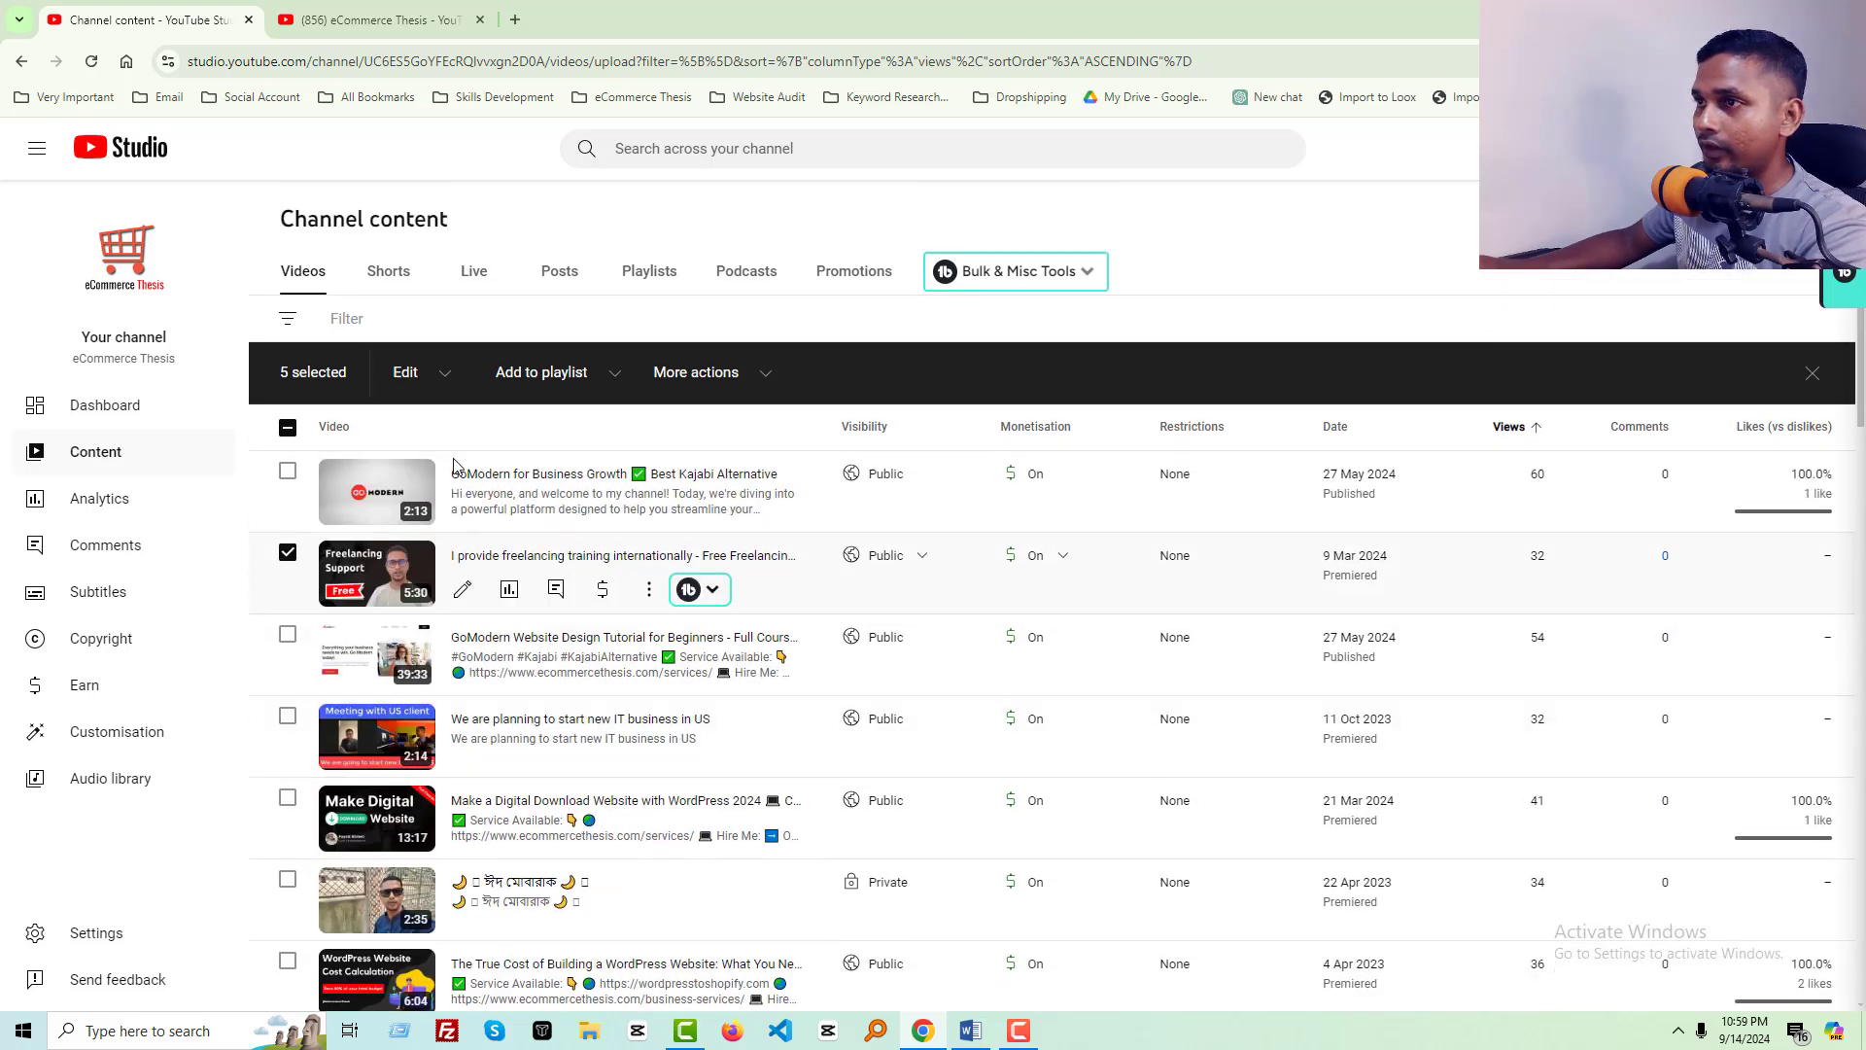
left_click(696, 372)
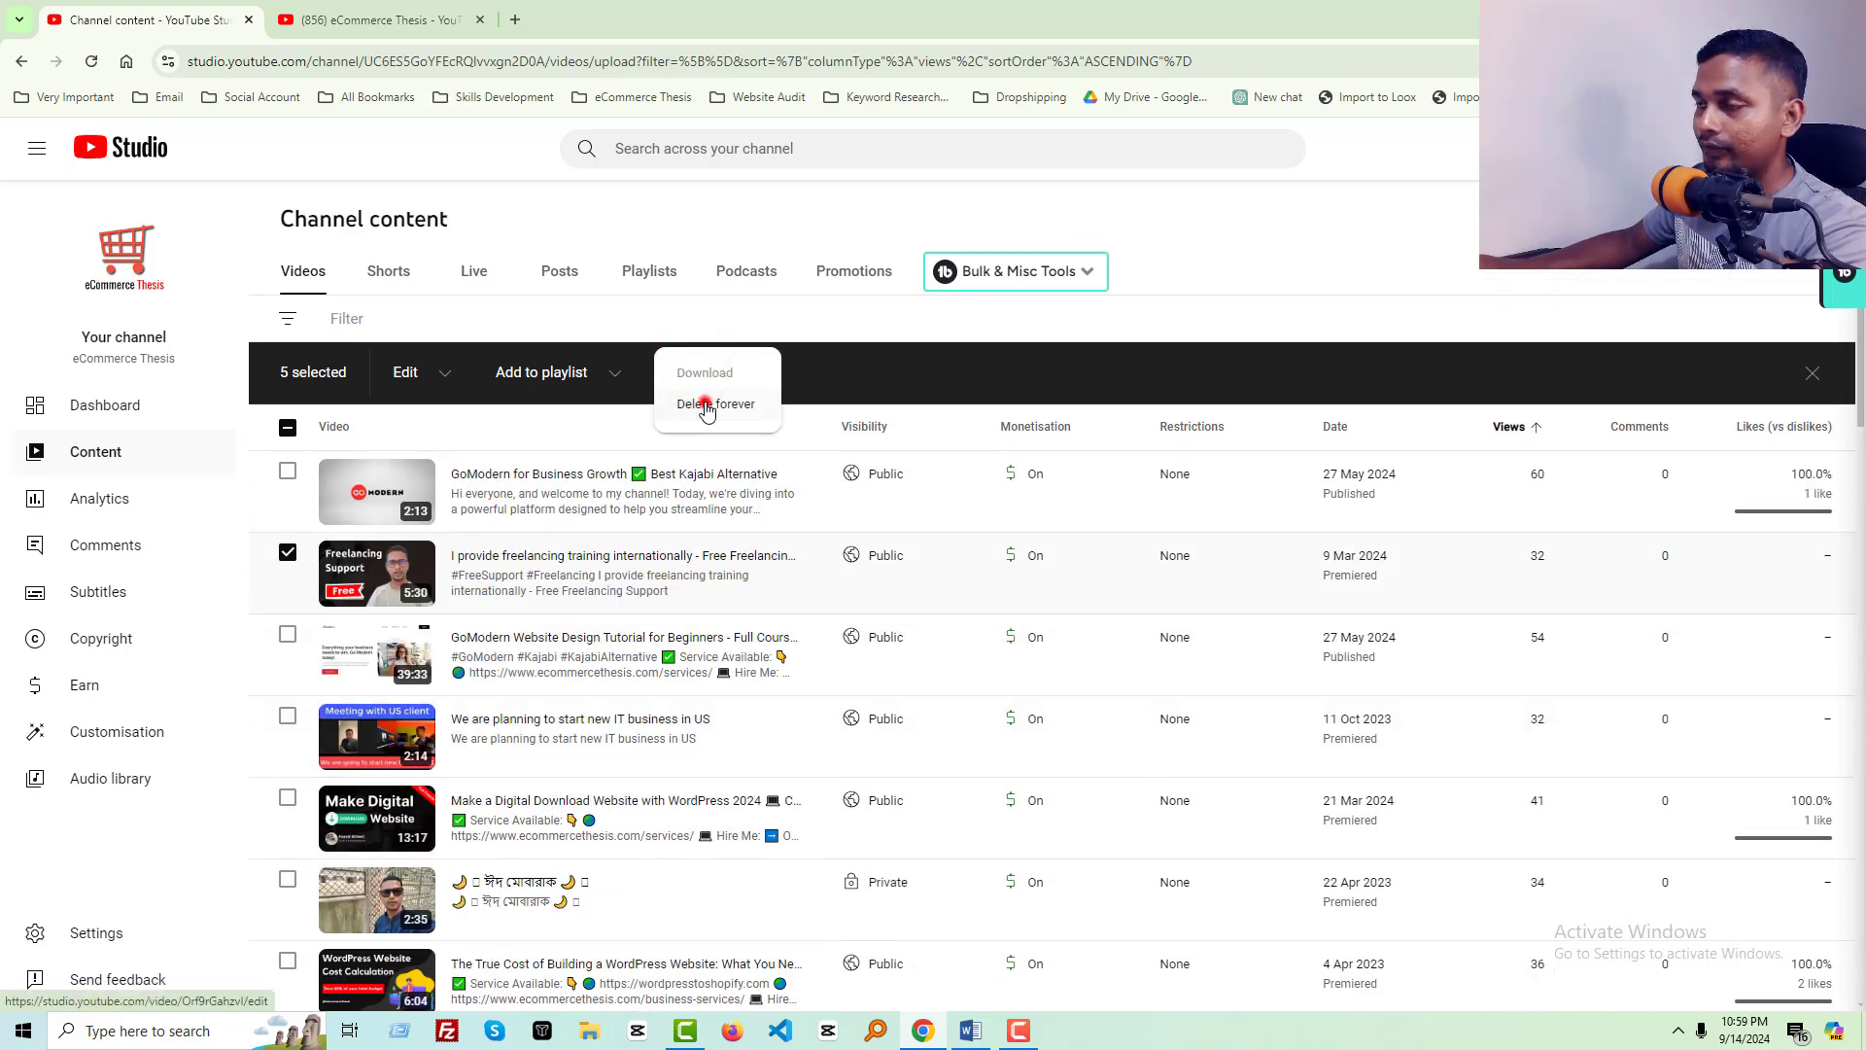
Choose Delete forever, acknowledge it can't be undone and confirm deleting the five videos
left_click(706, 403)
left_click(692, 591)
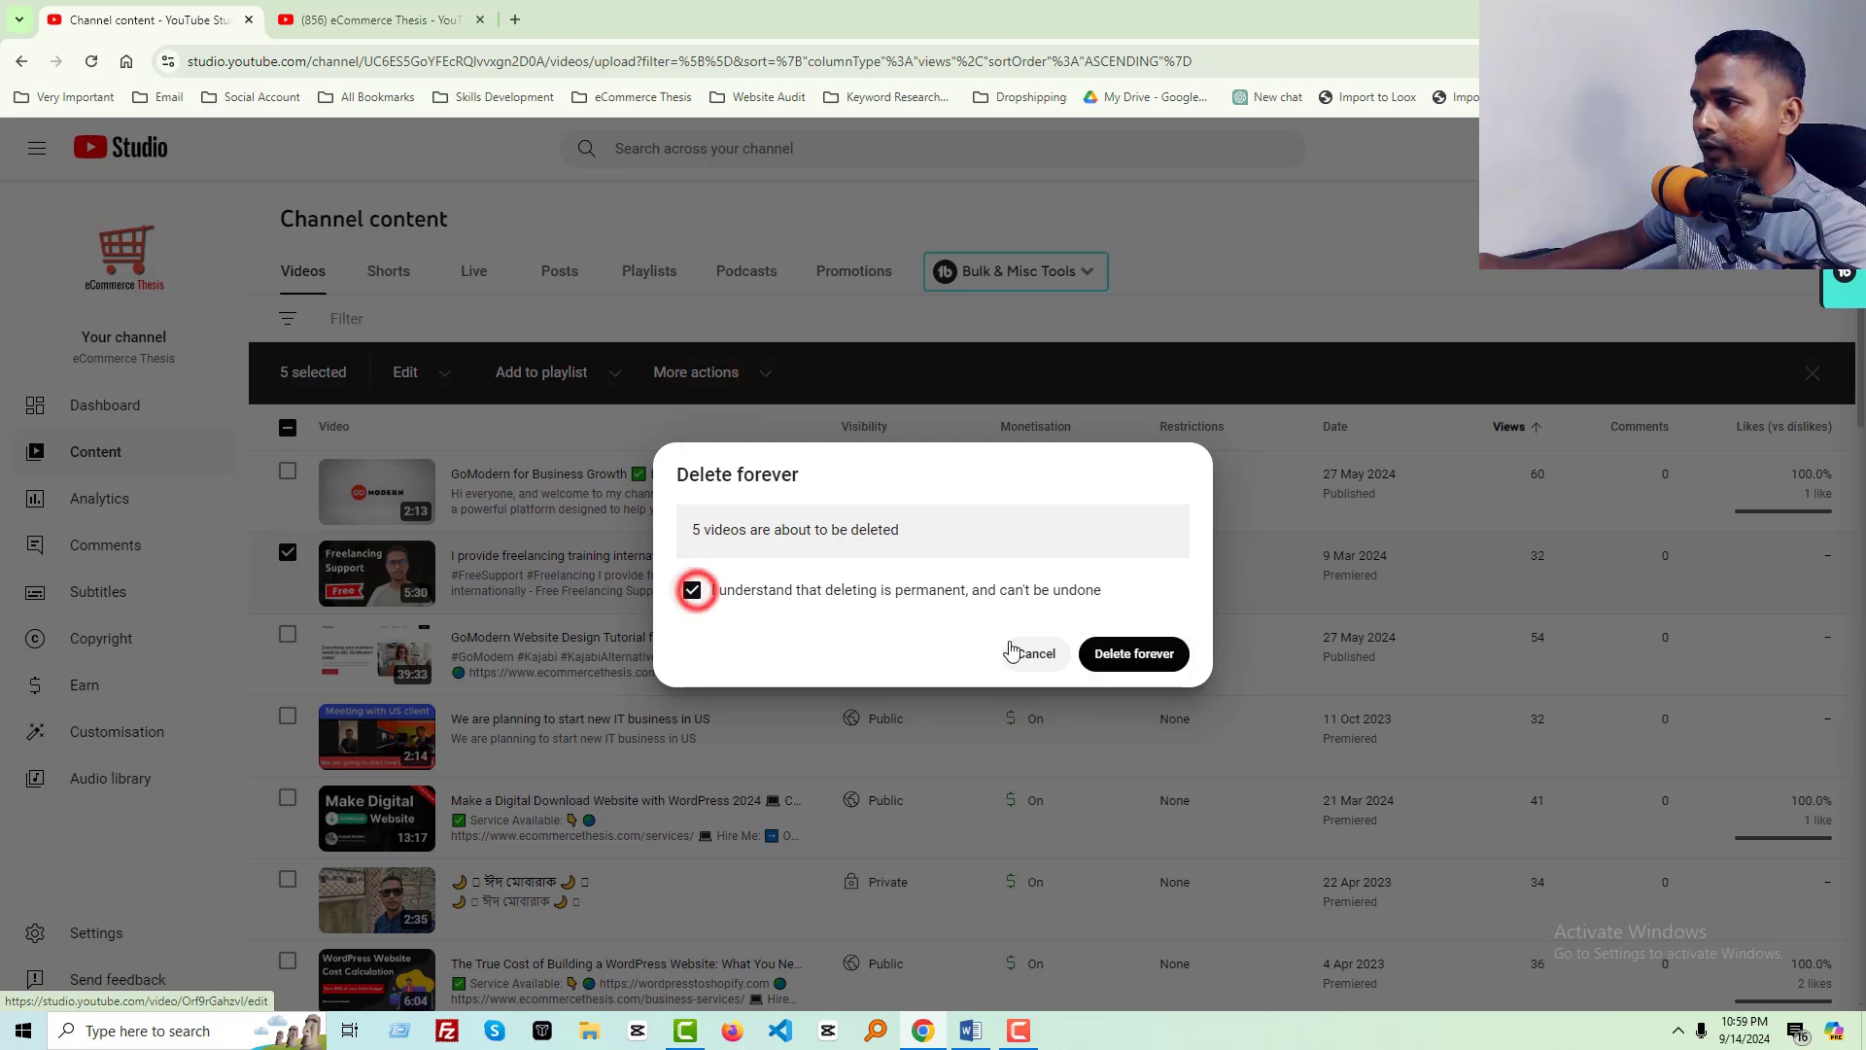
left_click(1134, 653)
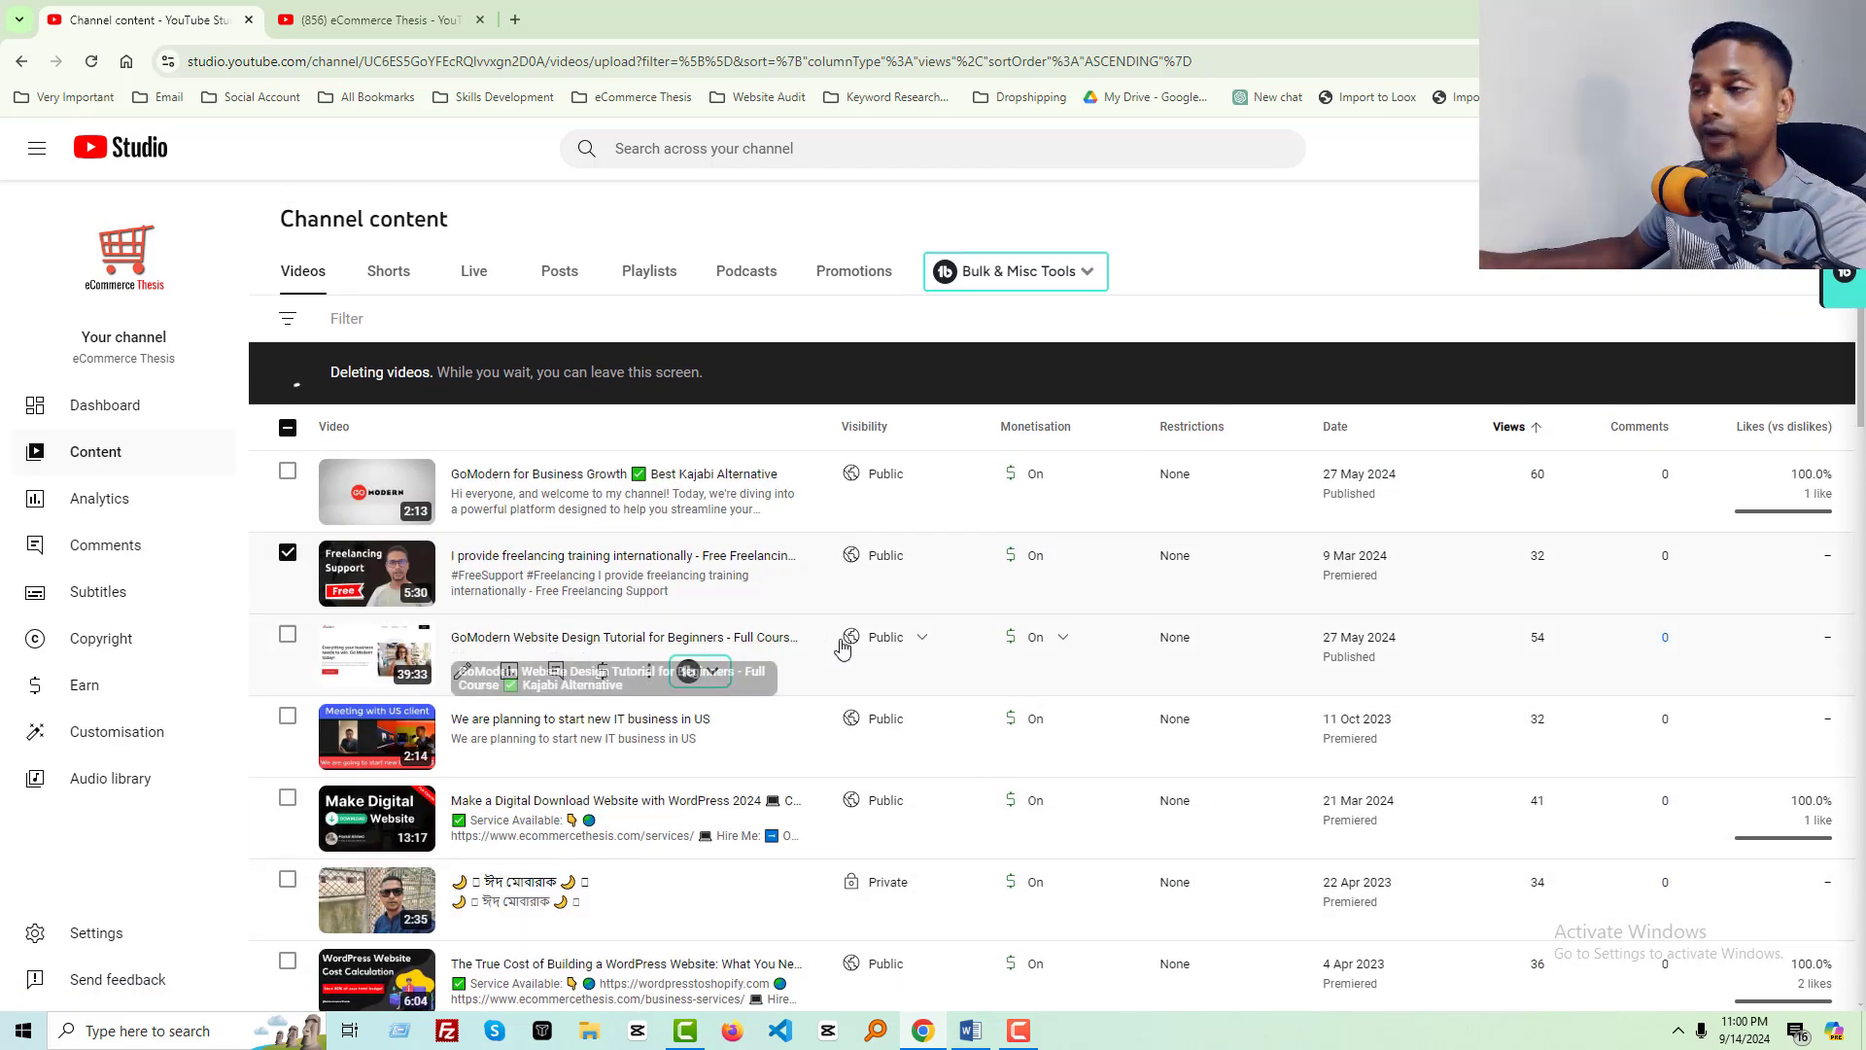
mouse_move(1021, 729)
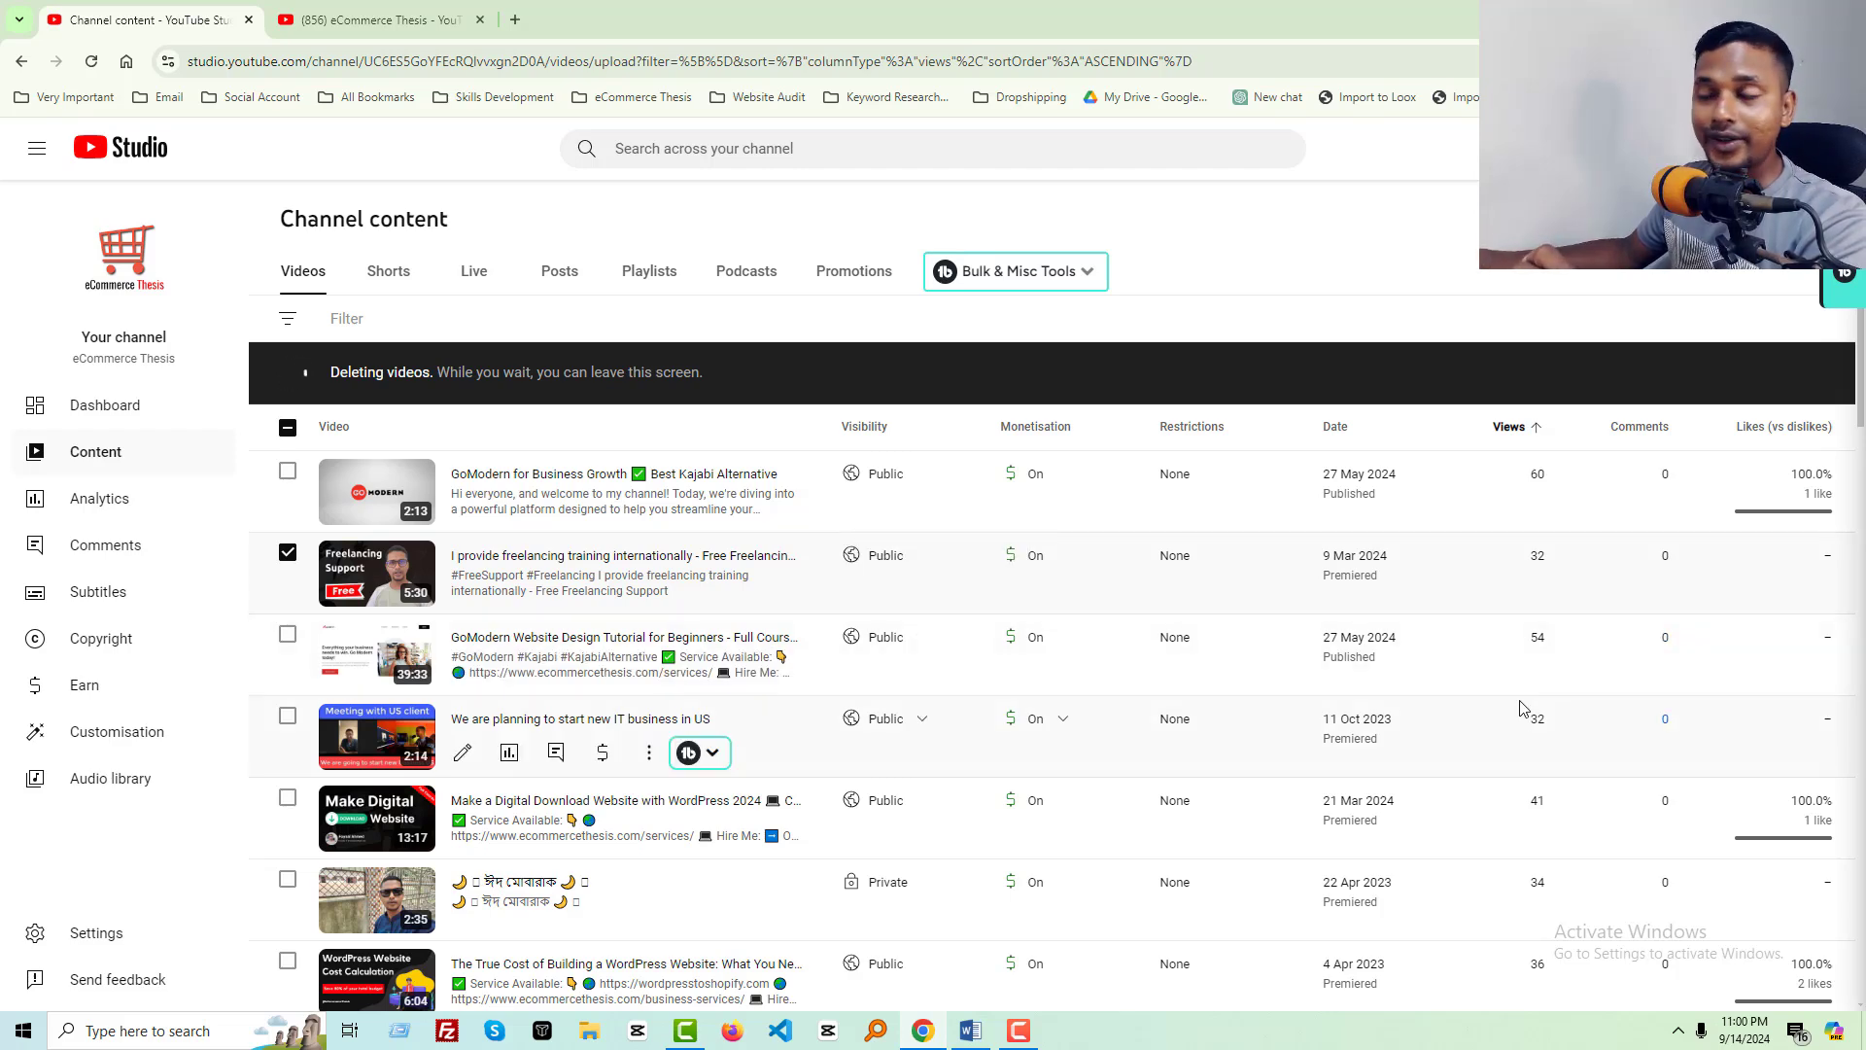
scroll(1519, 706, "down", 10)
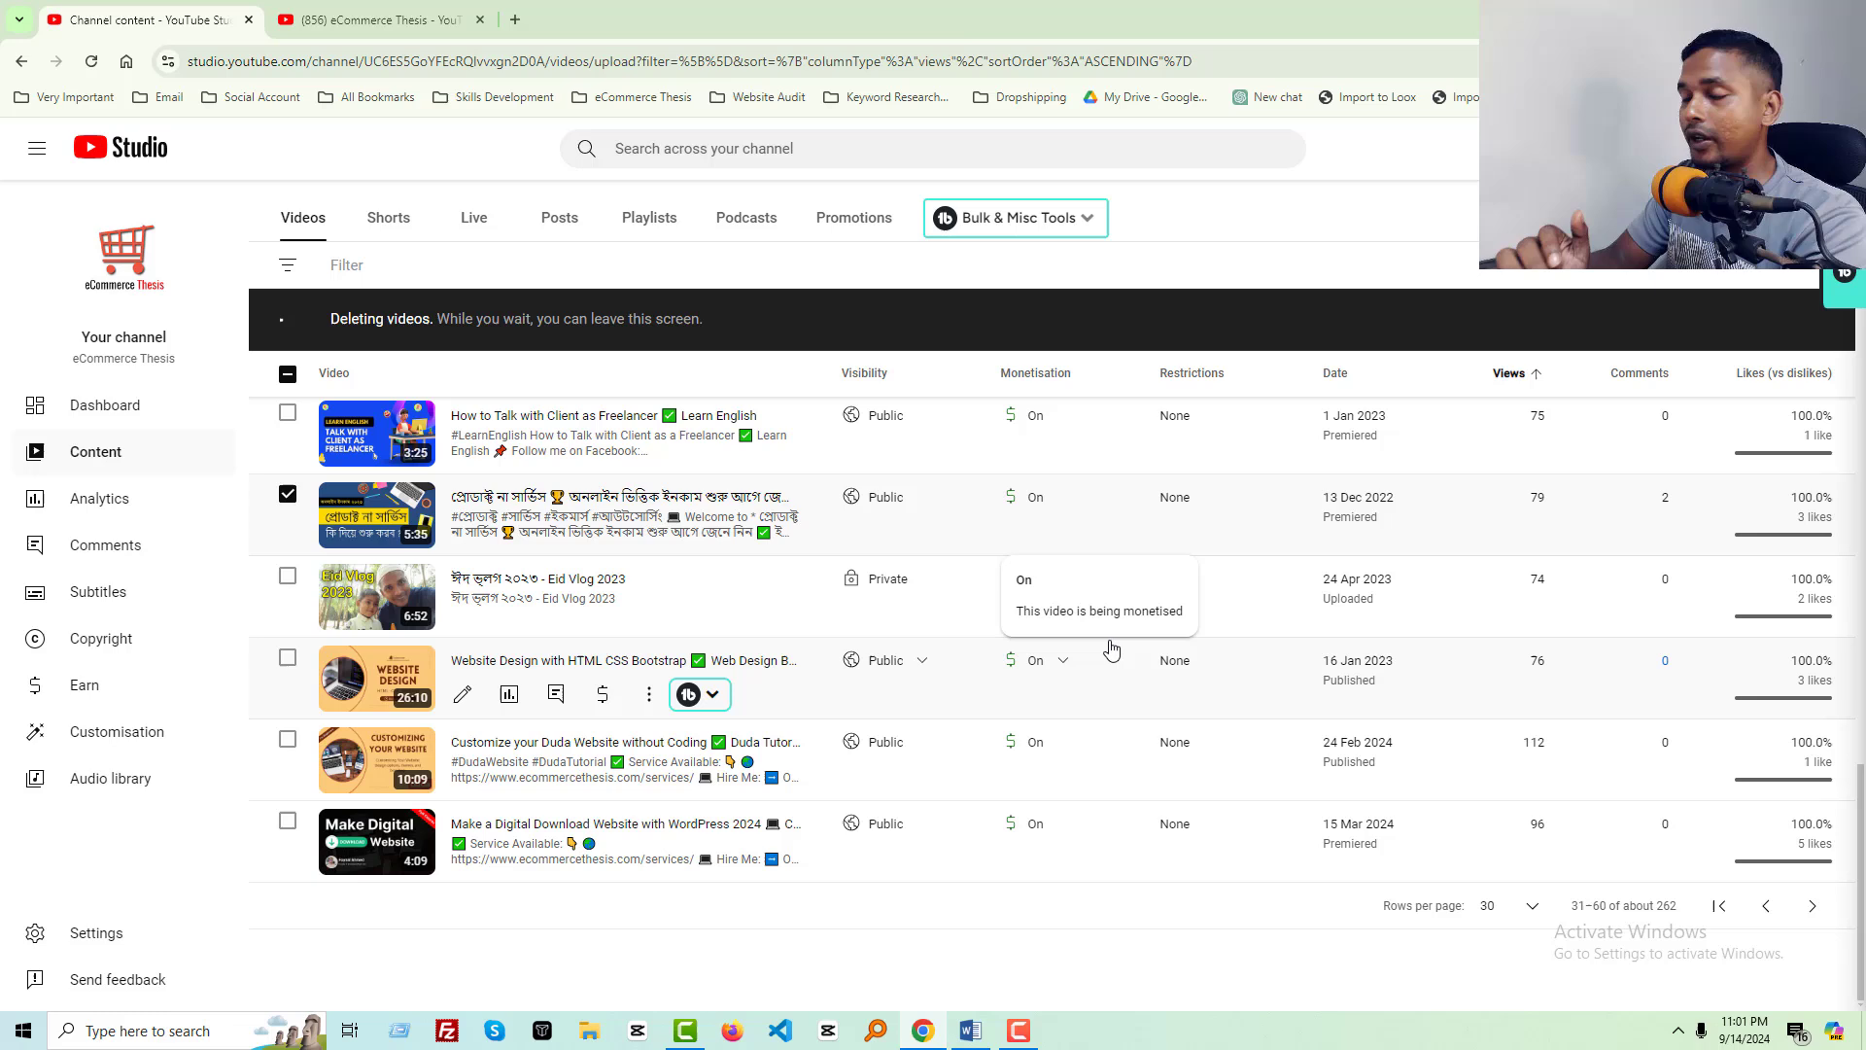